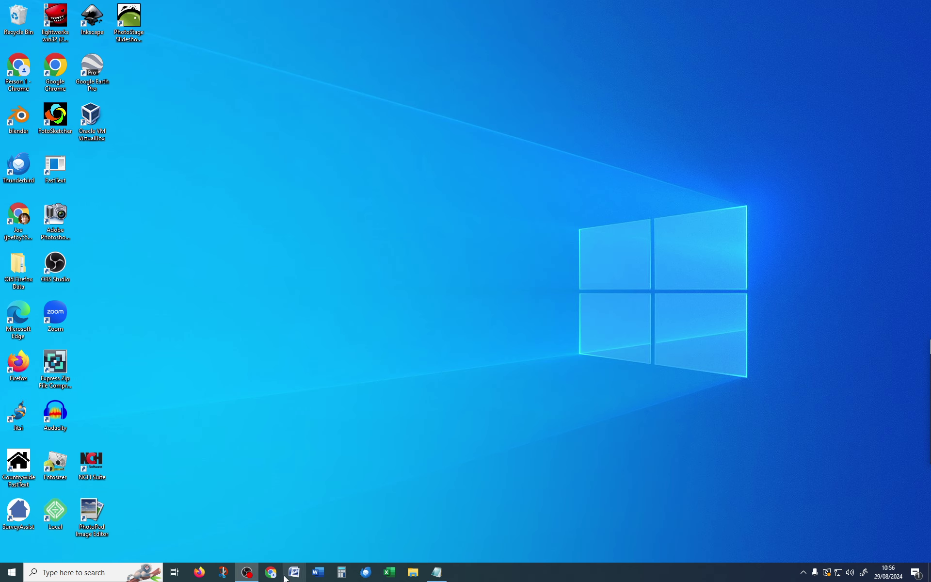
Start Word with a blank document and show the General section of the Advanced options
click(318, 573)
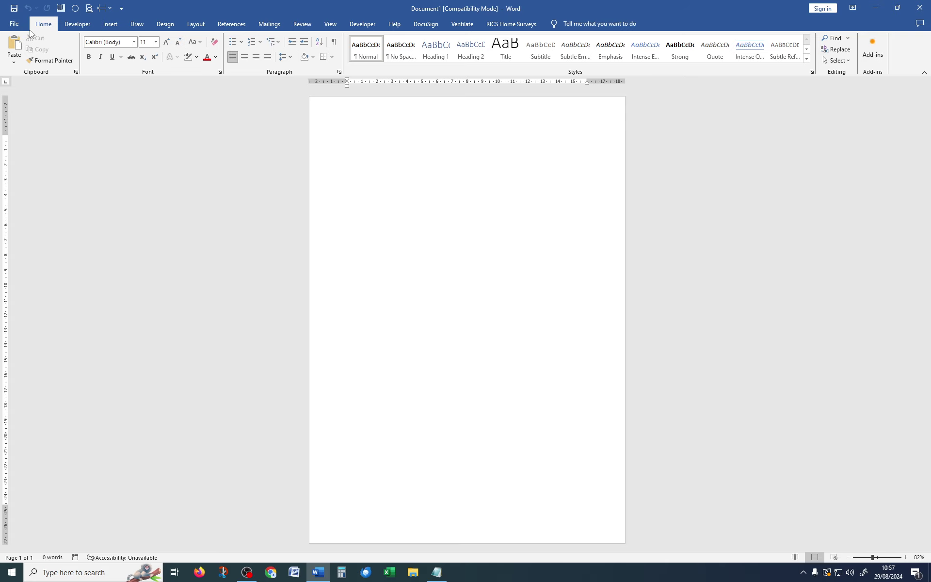
click(14, 25)
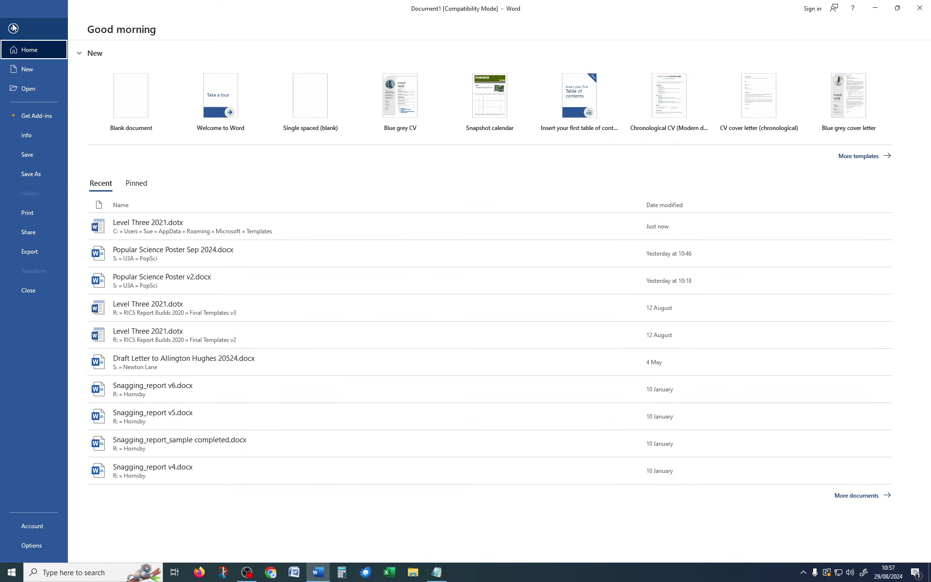
click(42, 545)
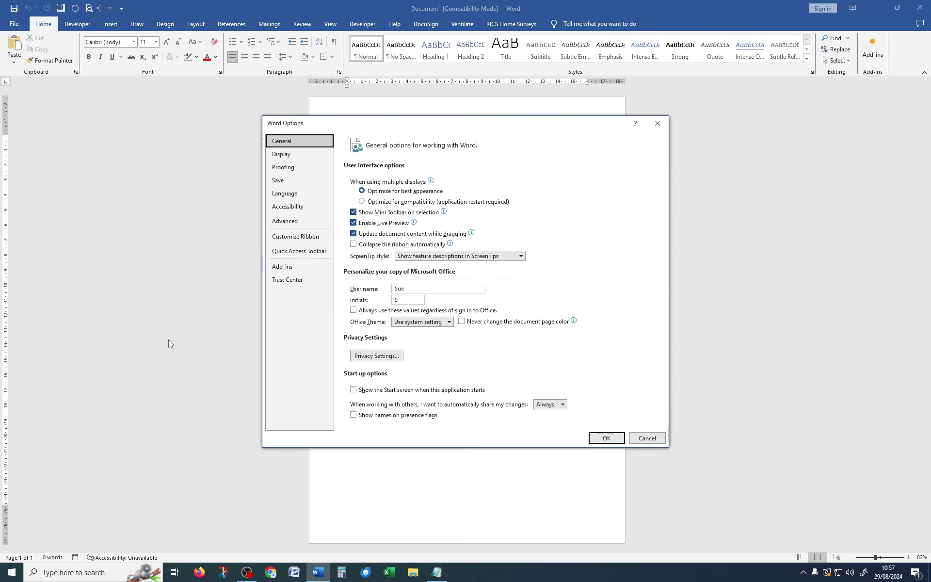
click(281, 221)
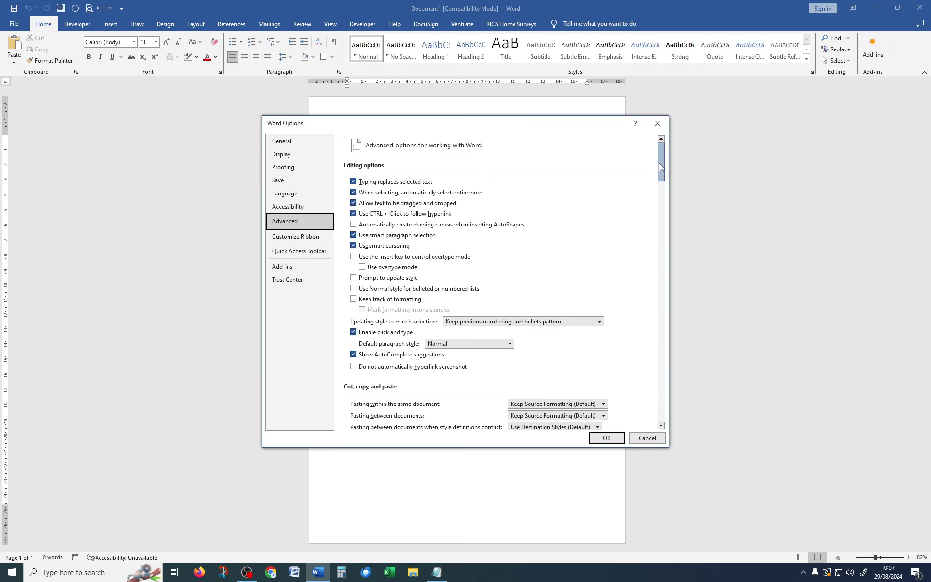
drag(659, 163, 677, 307)
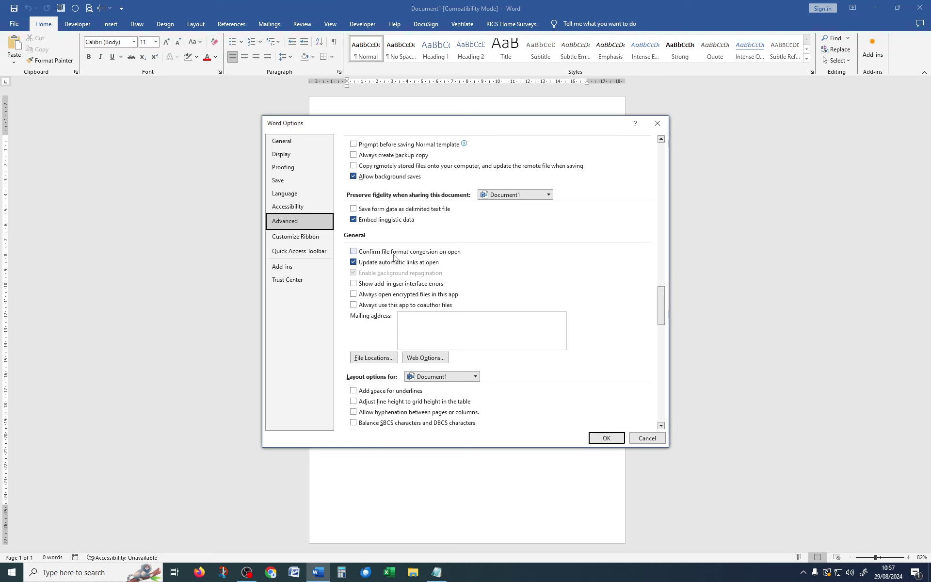
Check that User templates points to Roaming\Microsoft\Templates, then close all dialogs unchanged
click(360, 358)
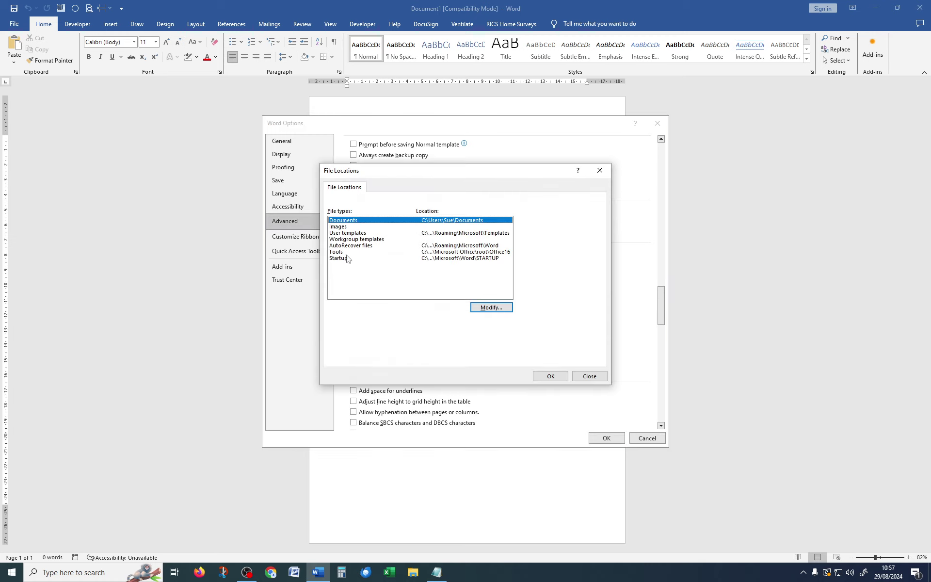
click(344, 234)
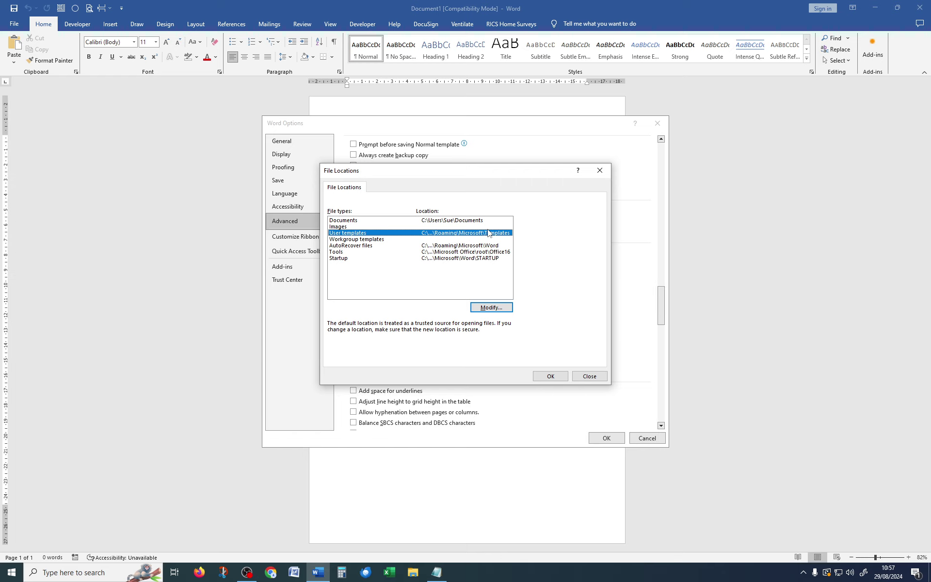
click(496, 310)
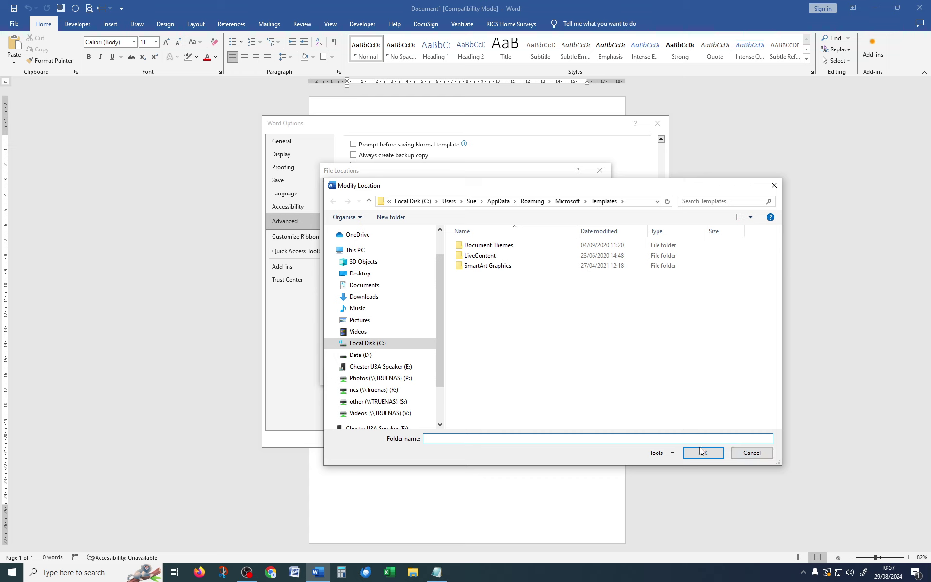
click(753, 453)
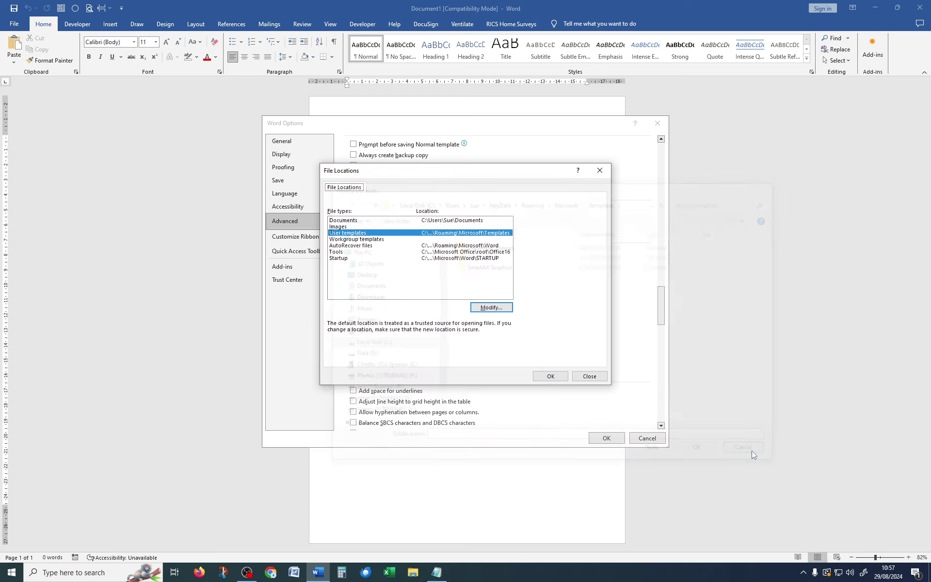
click(551, 376)
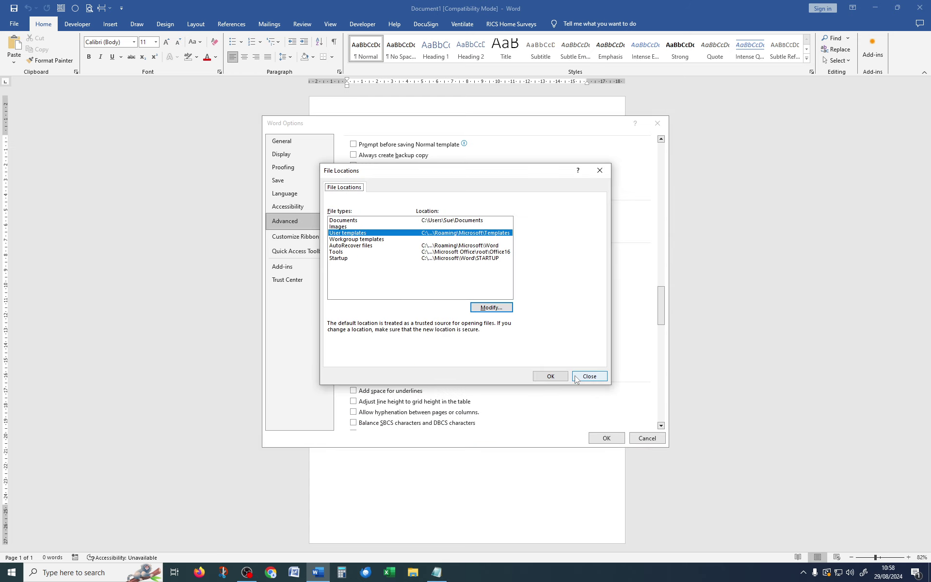
click(645, 440)
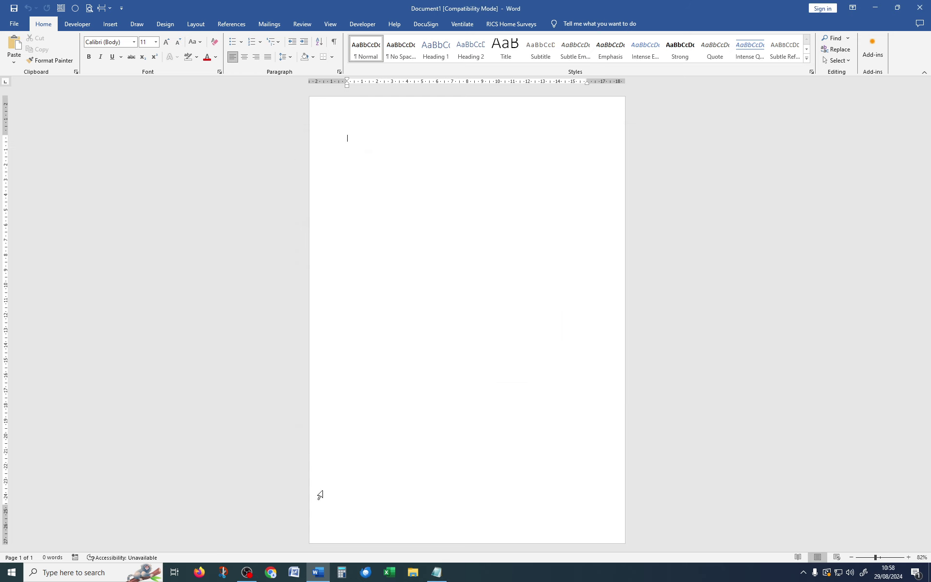
Close the Word window
click(919, 7)
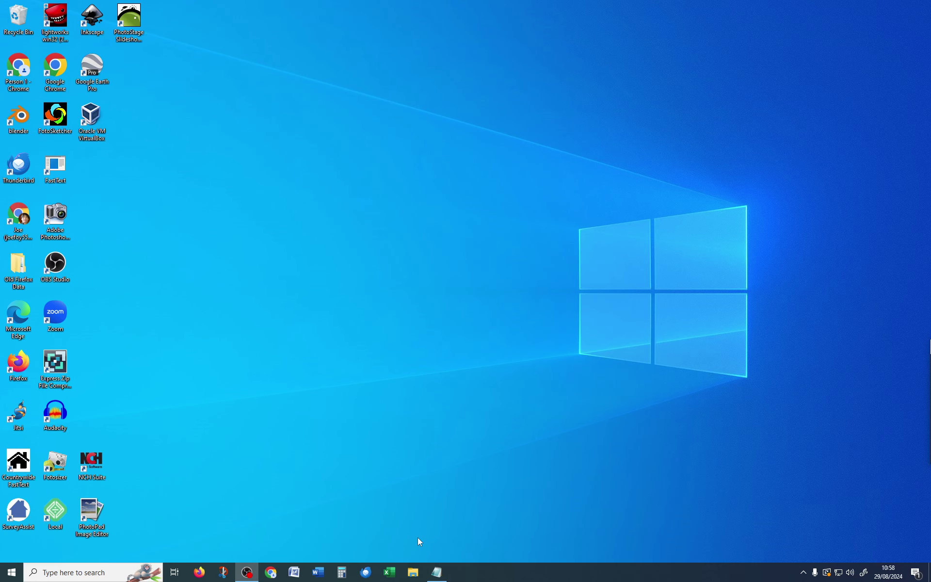
Browse to the user's profile folder under C:\Users and turn on Hidden items to reveal AppData
key(super+e)
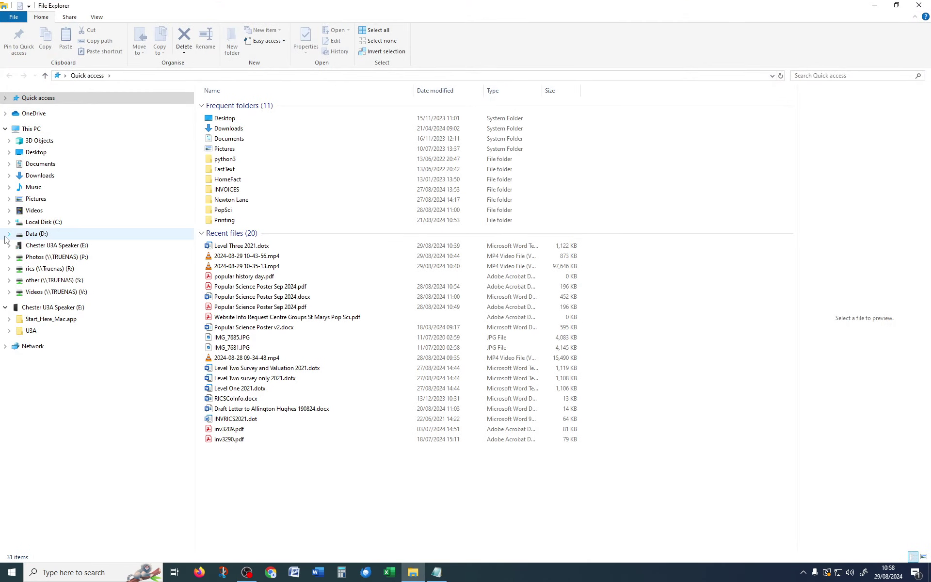
click(33, 226)
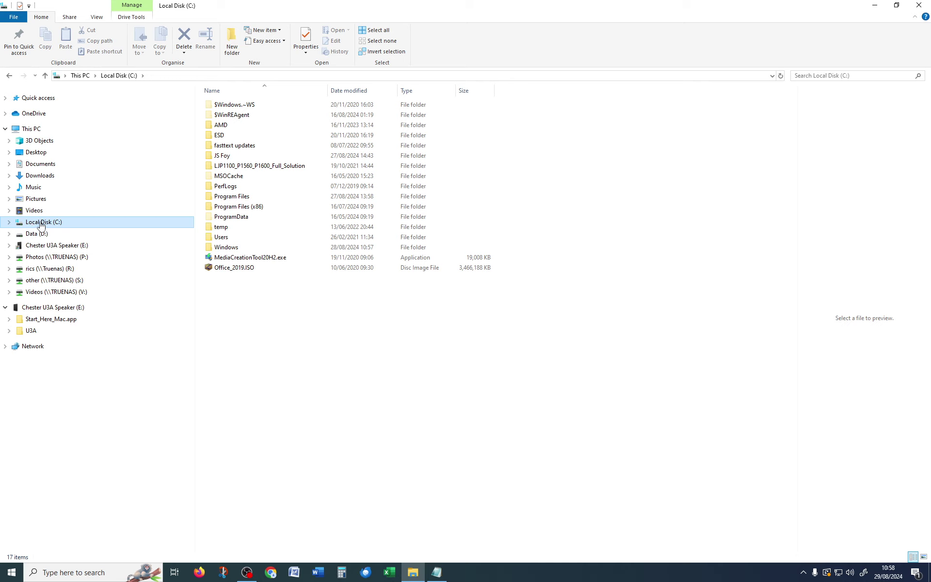
double_click(216, 239)
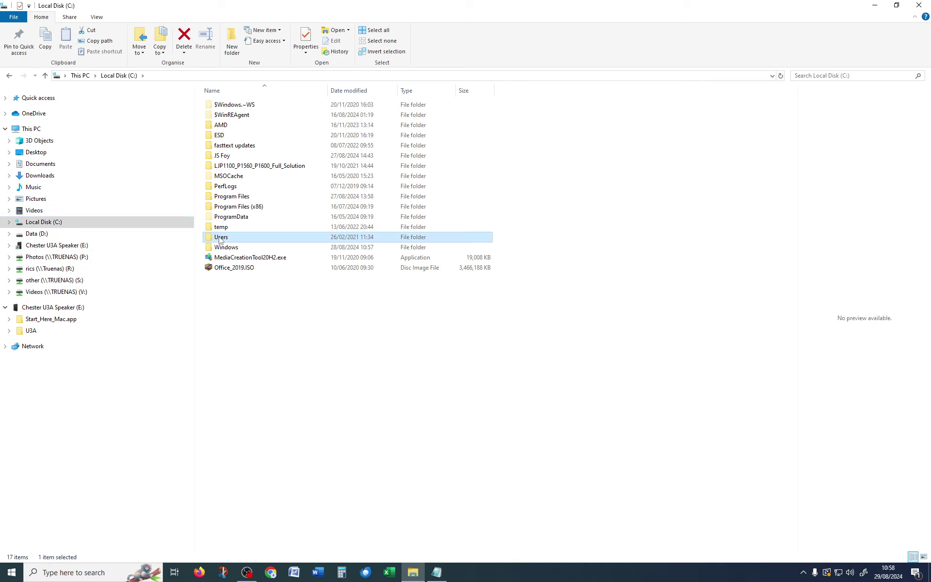
click(213, 125)
double_click(213, 125)
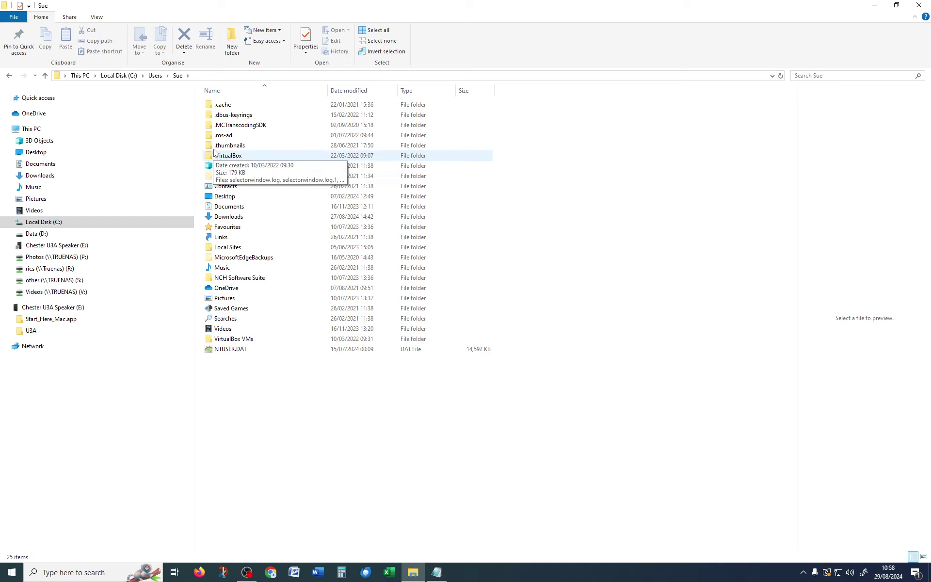
click(96, 17)
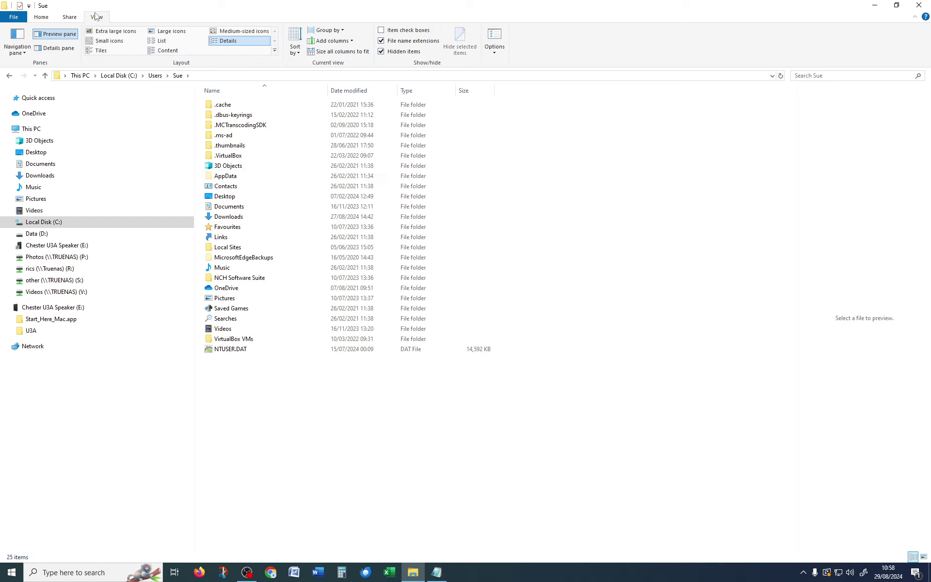
click(381, 52)
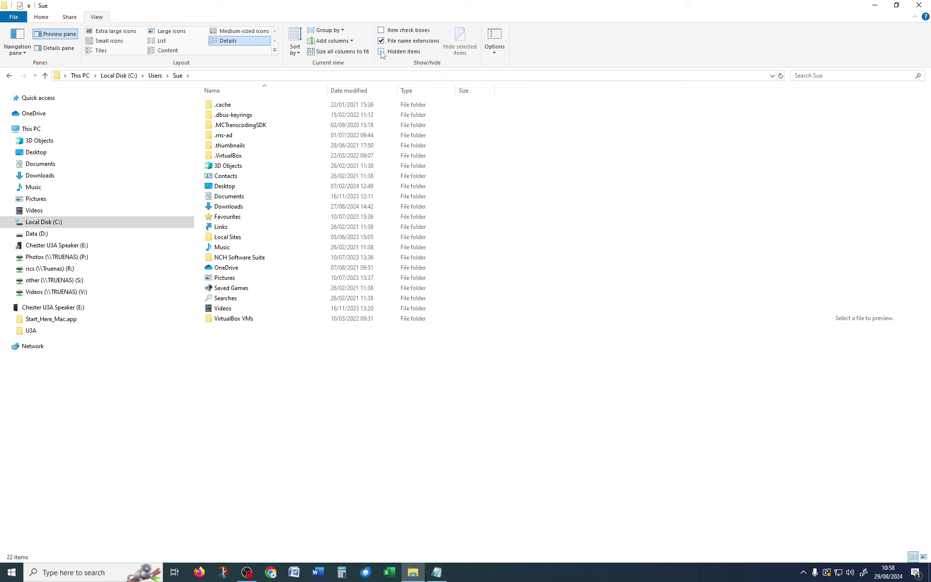
click(381, 51)
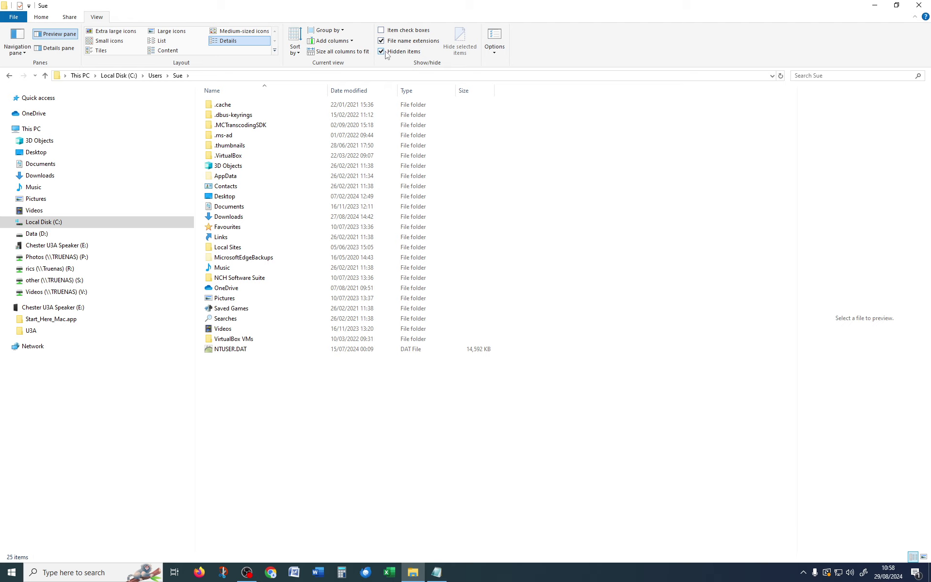
Go through AppData, Roaming and Microsoft into the Templates folder holding Level Three 2021.dotx
double_click(214, 177)
click(221, 125)
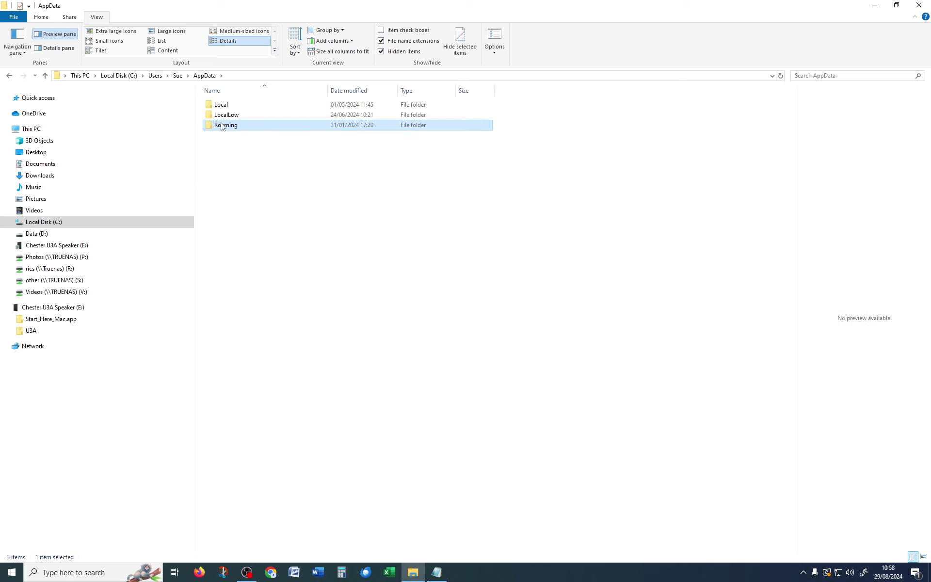
double_click(222, 125)
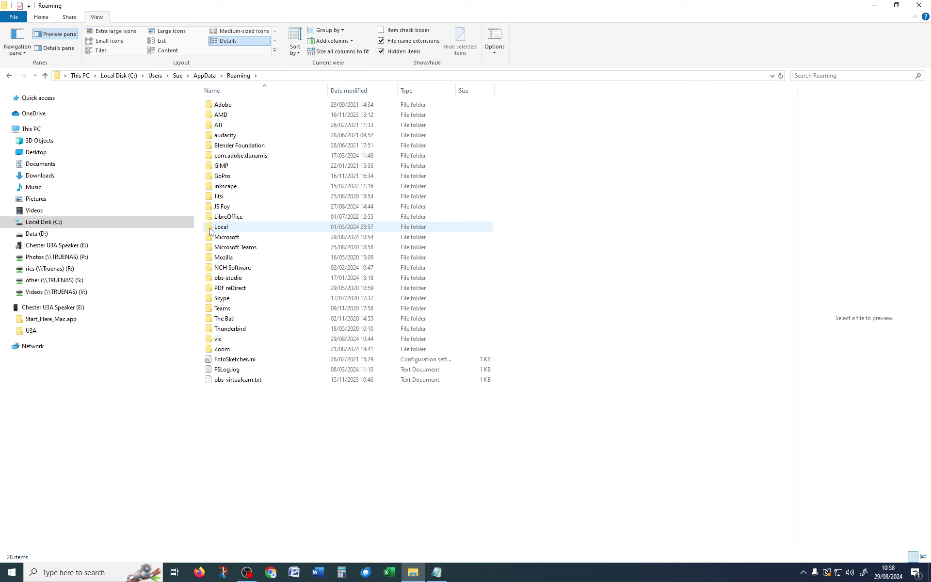
click(219, 238)
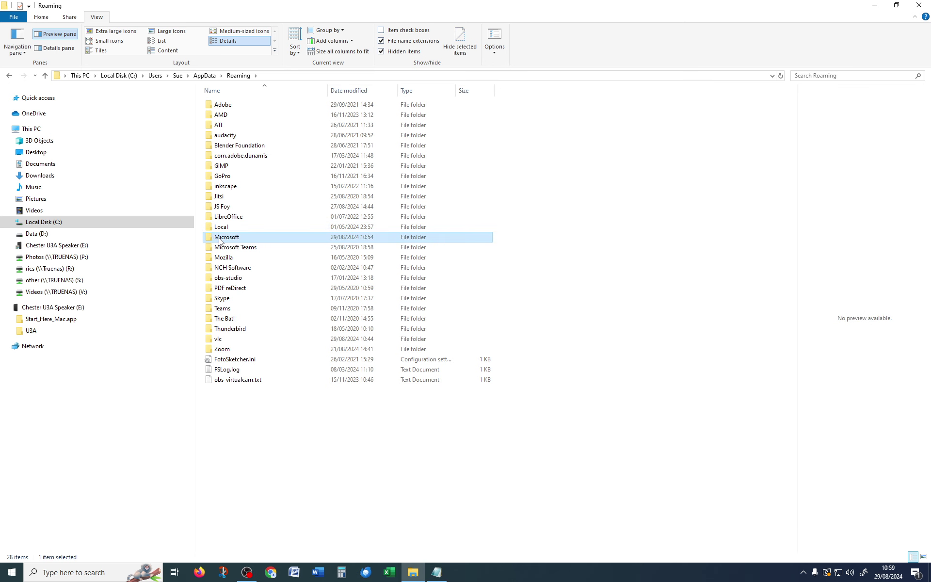
double_click(220, 238)
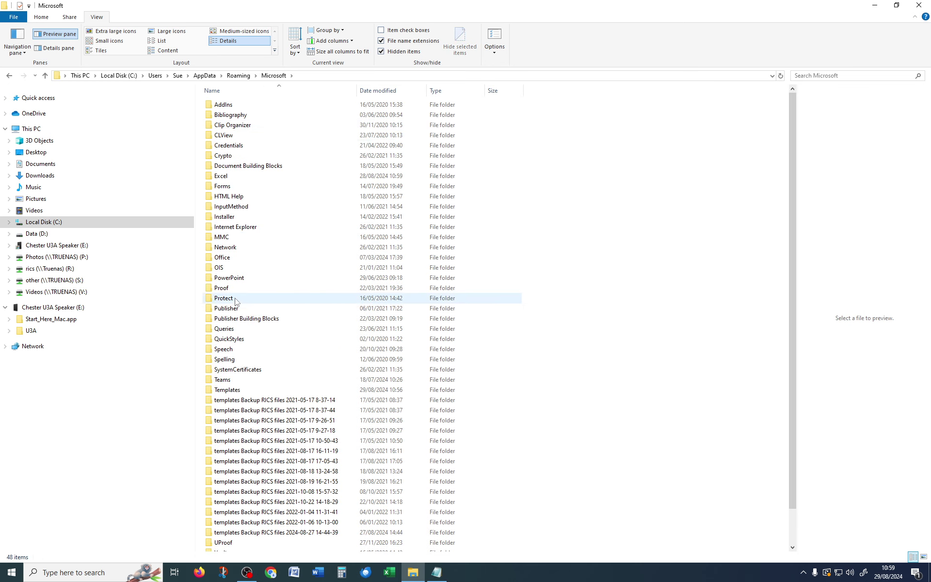
double_click(232, 390)
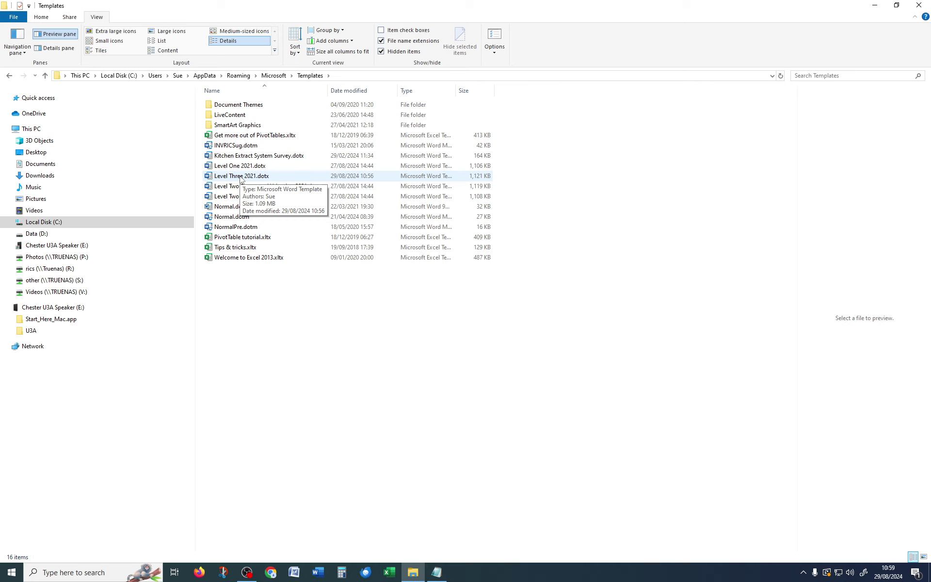
Copy Level Three 2021.dotx into the parent Microsoft folder, replacing the existing file
right_click(234, 179)
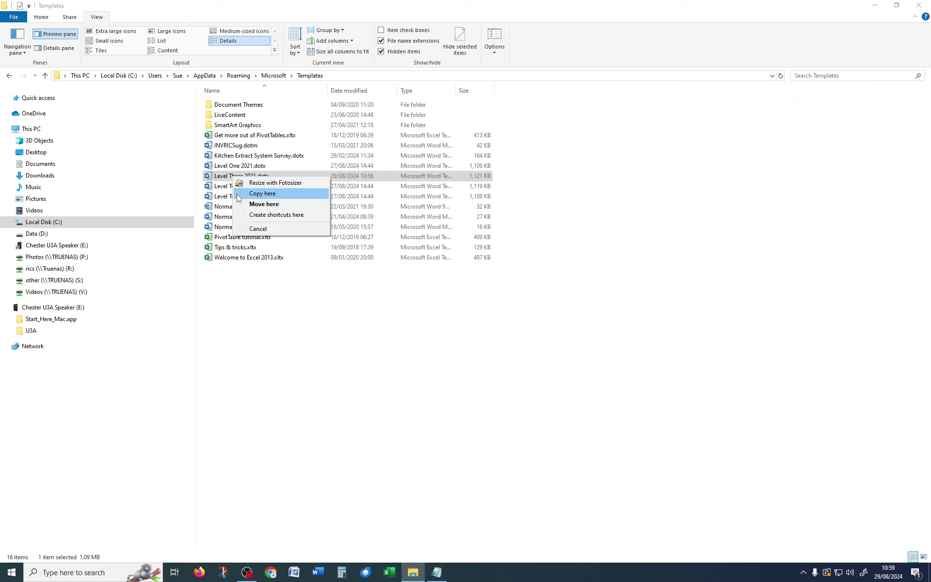
click(213, 178)
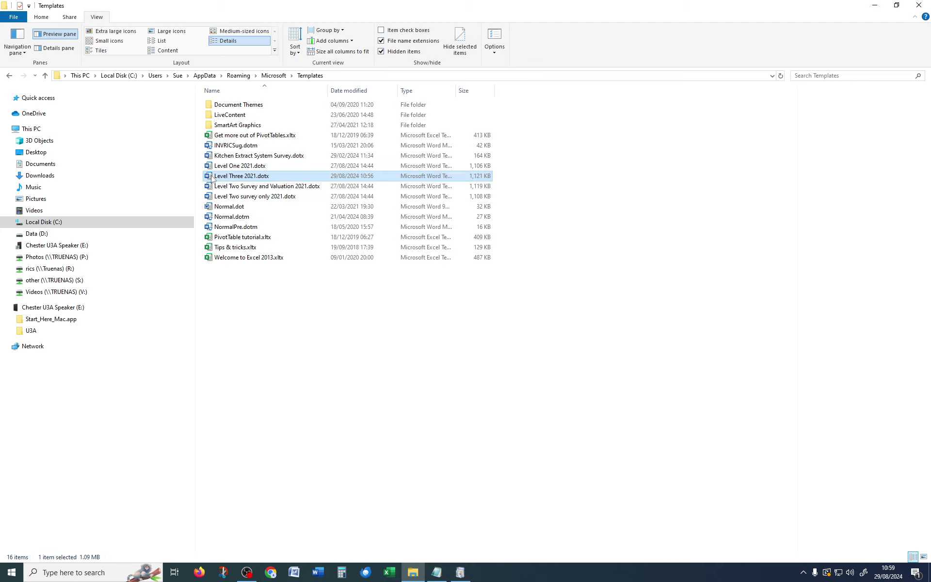
right_click(213, 179)
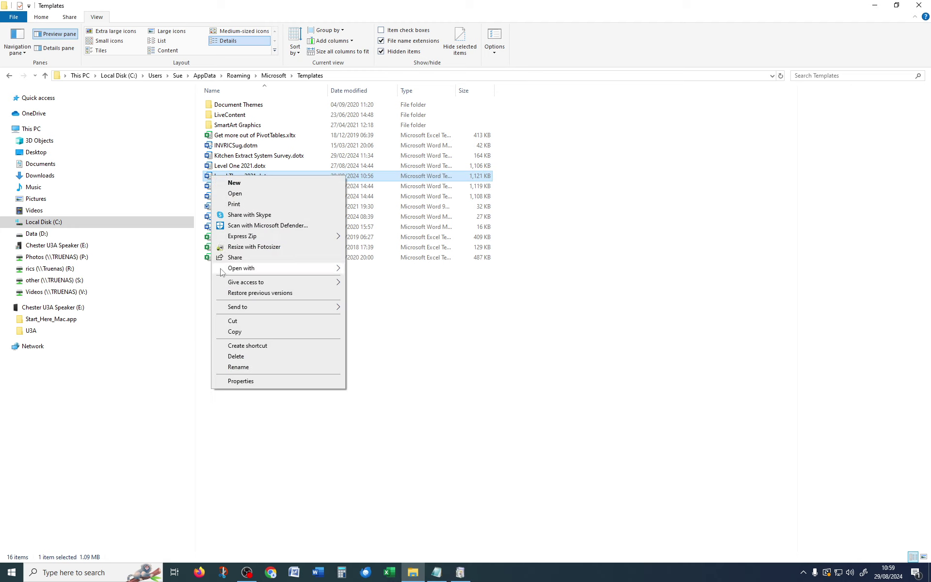
click(235, 331)
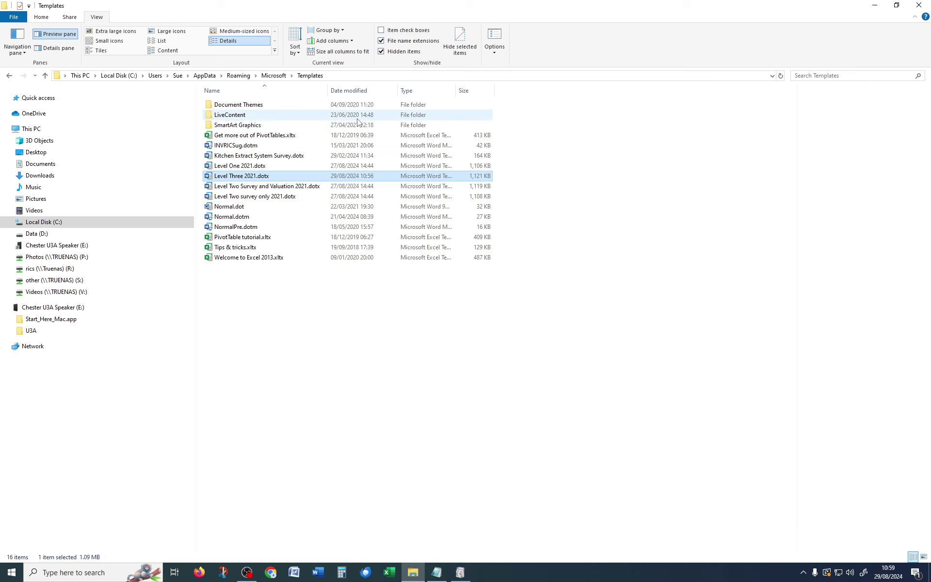
click(266, 77)
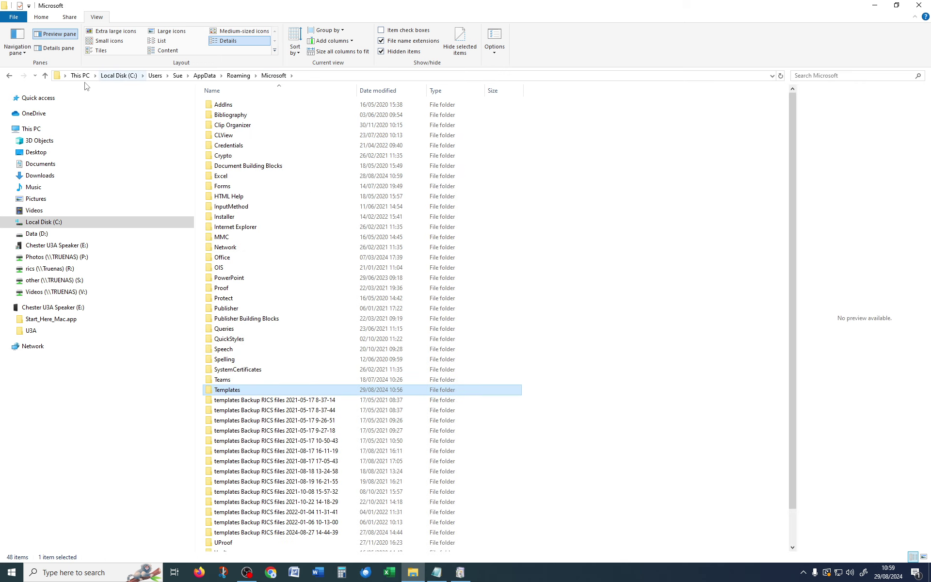
right_click(687, 348)
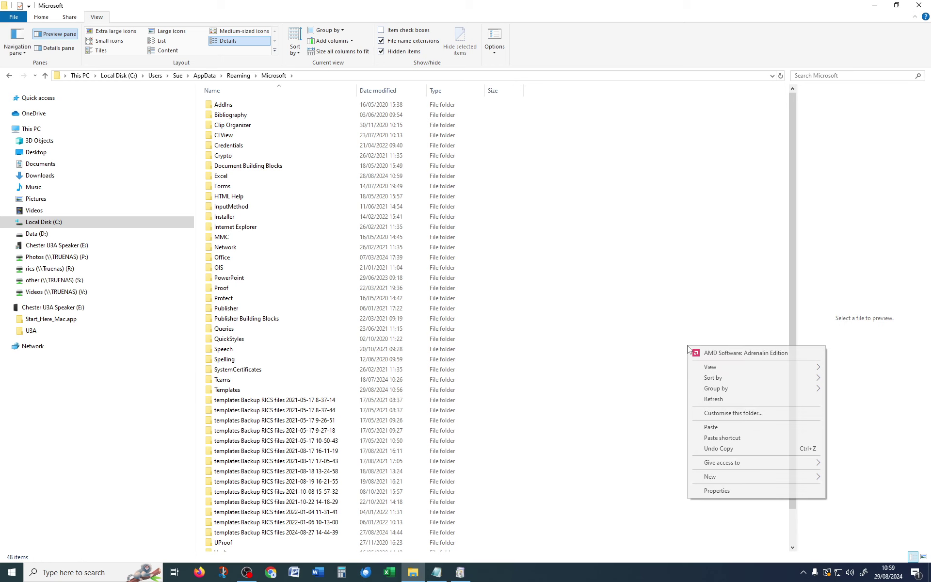
click(703, 427)
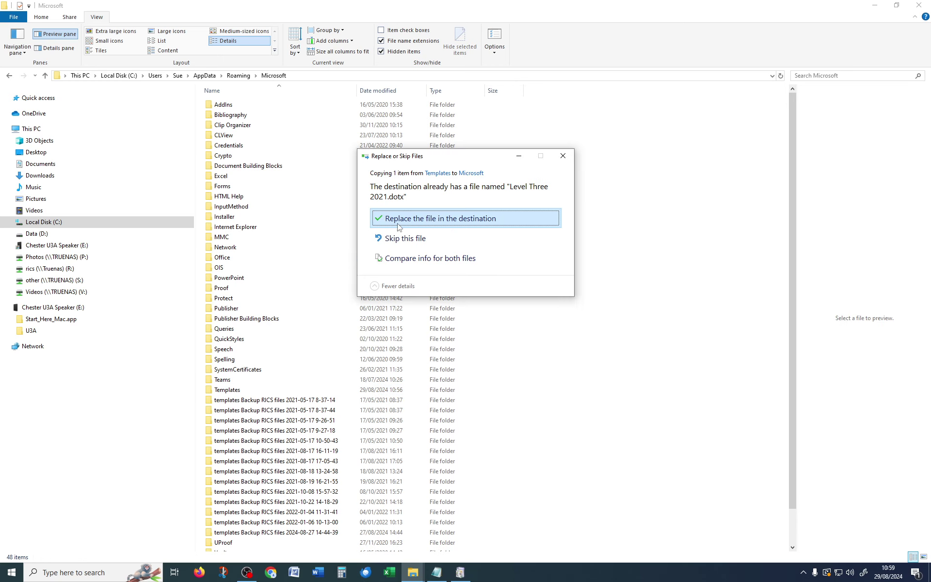
click(400, 218)
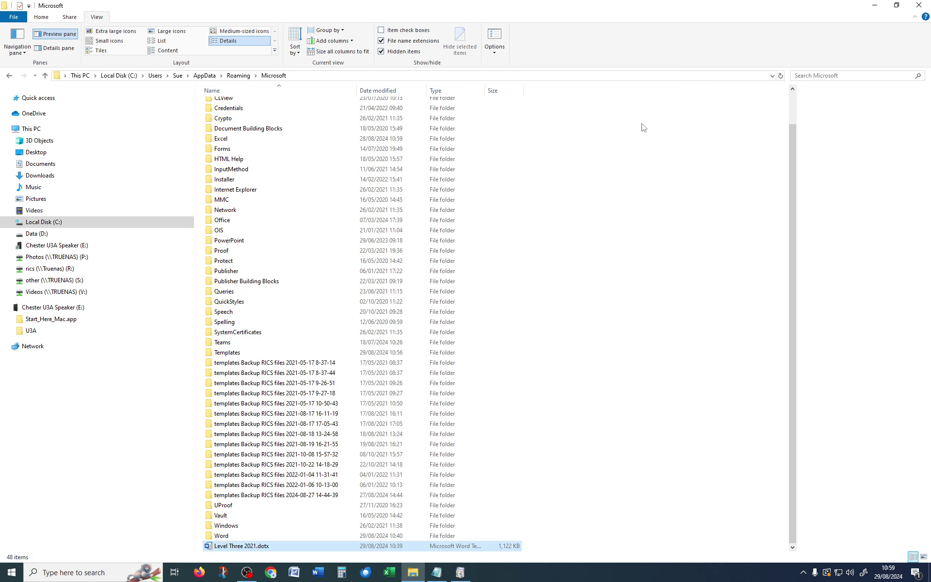
Close File Explorer and cancel the Office Basic 2007 configuration
click(919, 5)
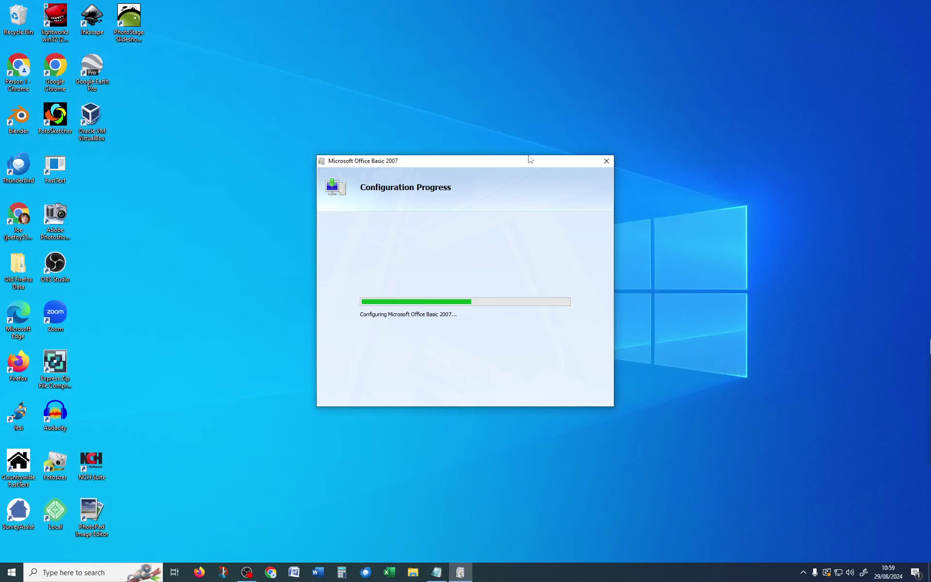
click(609, 160)
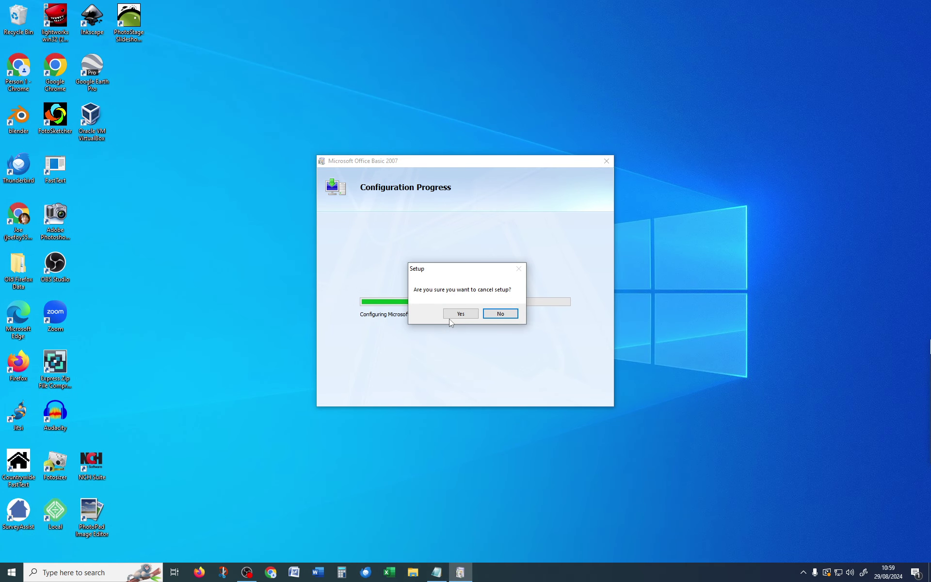
click(461, 314)
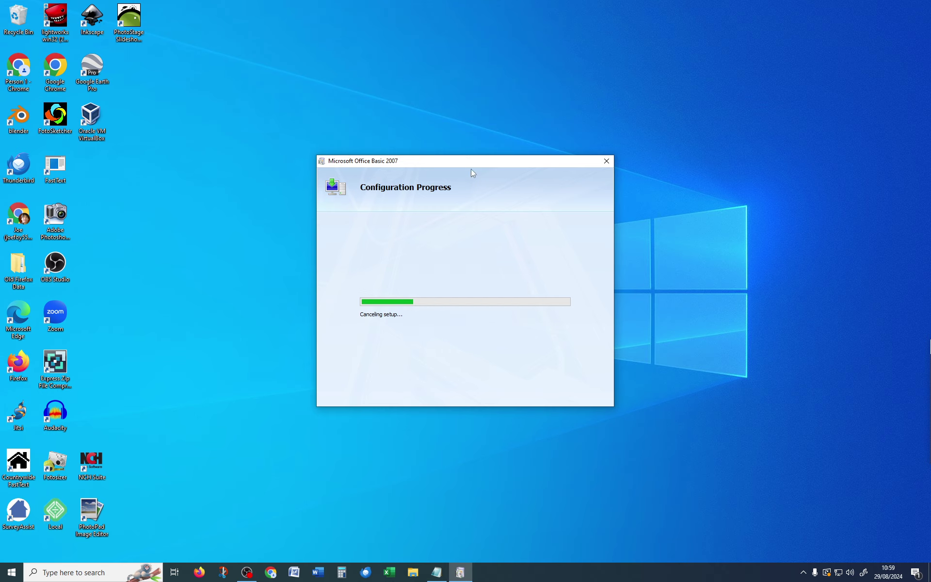
drag(551, 161, 590, 191)
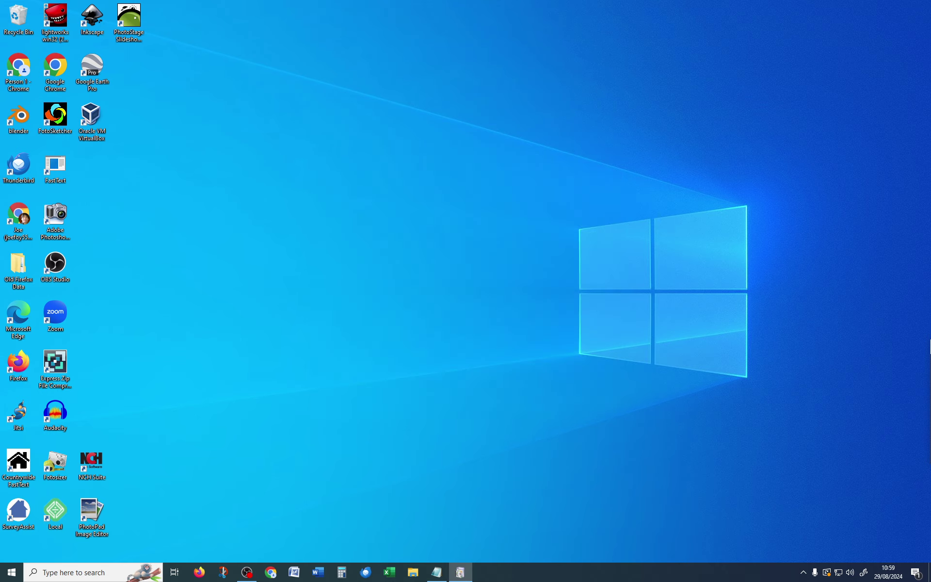
Relaunch Word and dismiss the installer and startup error messages
click(327, 571)
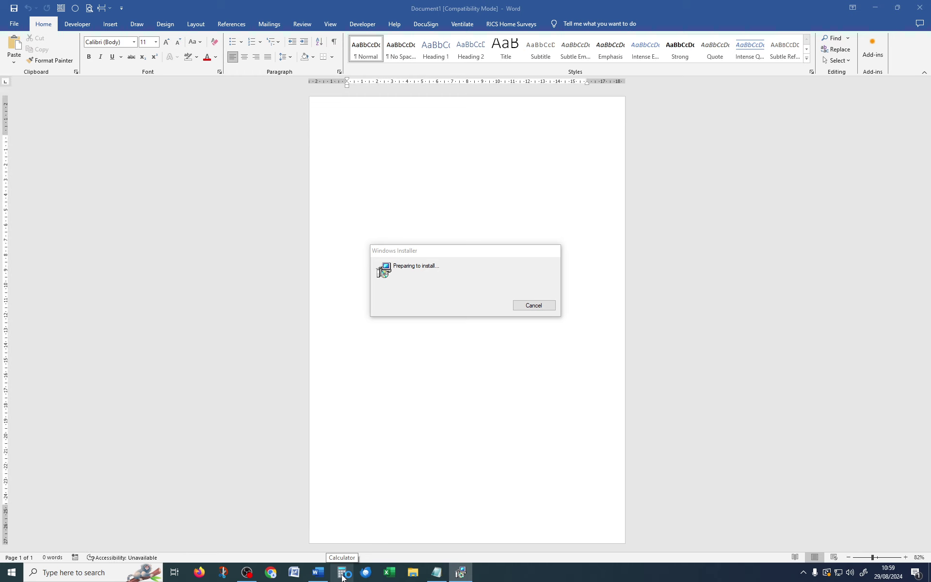
click(542, 307)
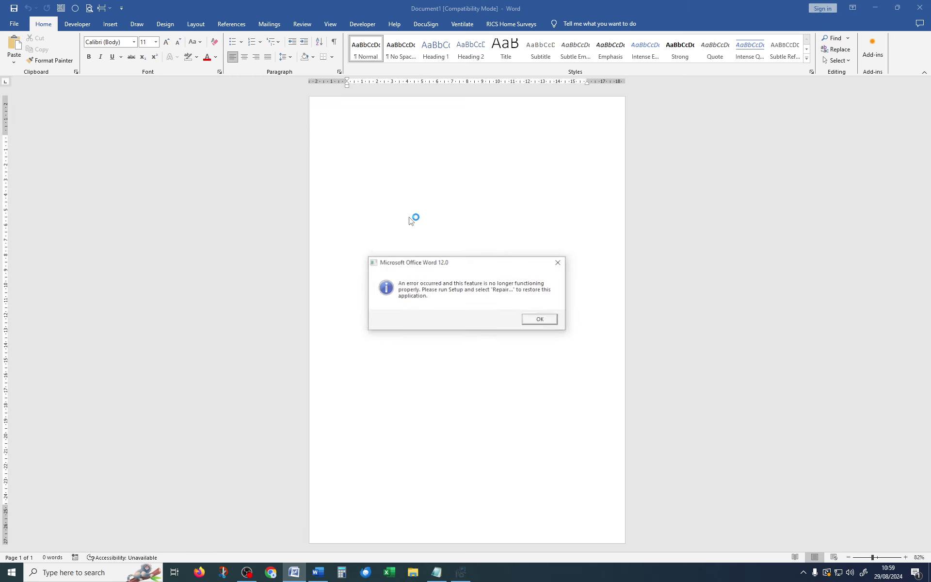
click(540, 321)
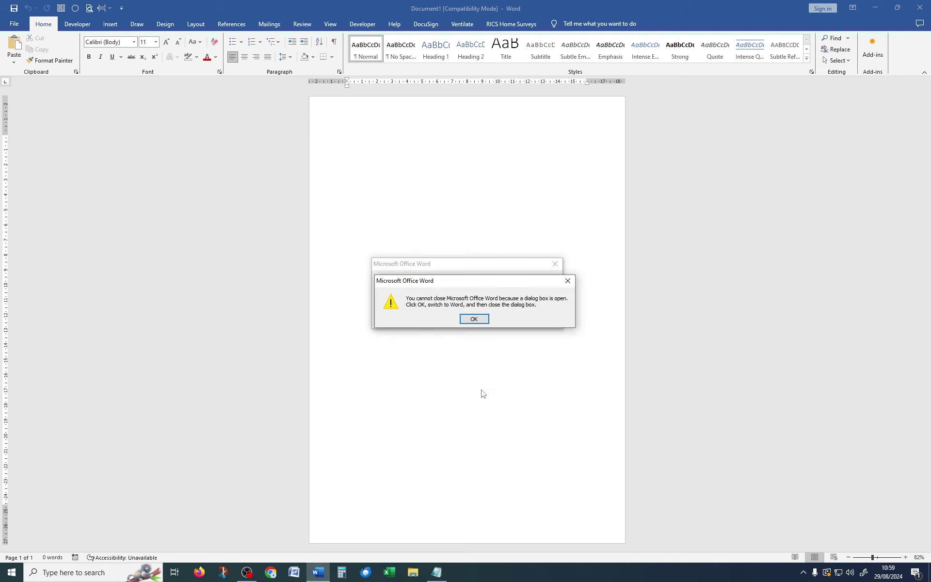
click(463, 320)
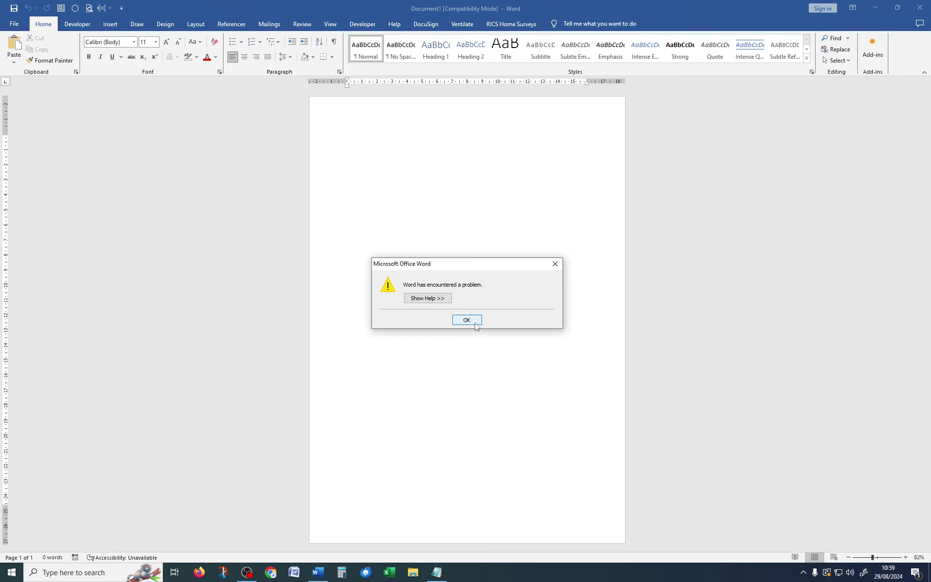
click(473, 324)
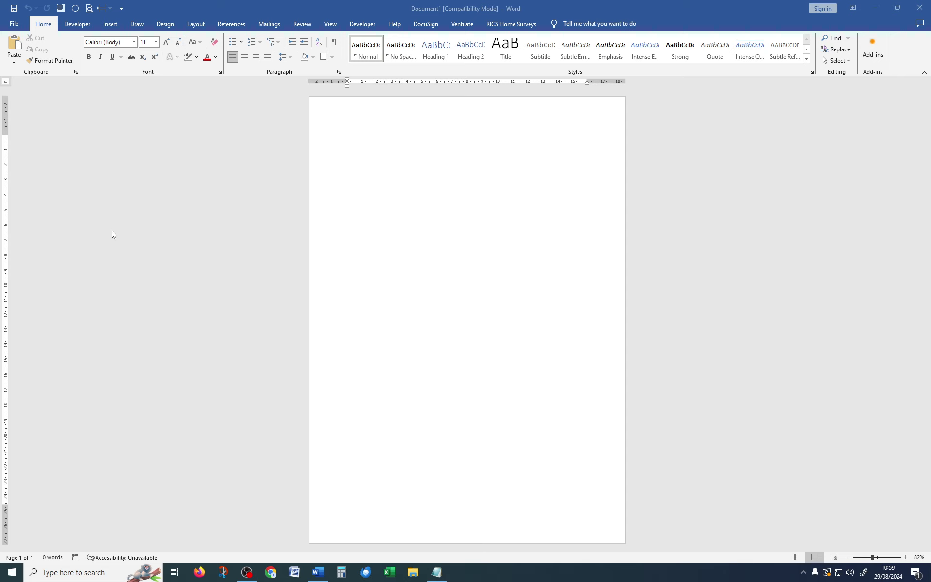
Browse for a file to open and go to the user's folder under C:\Users
click(14, 27)
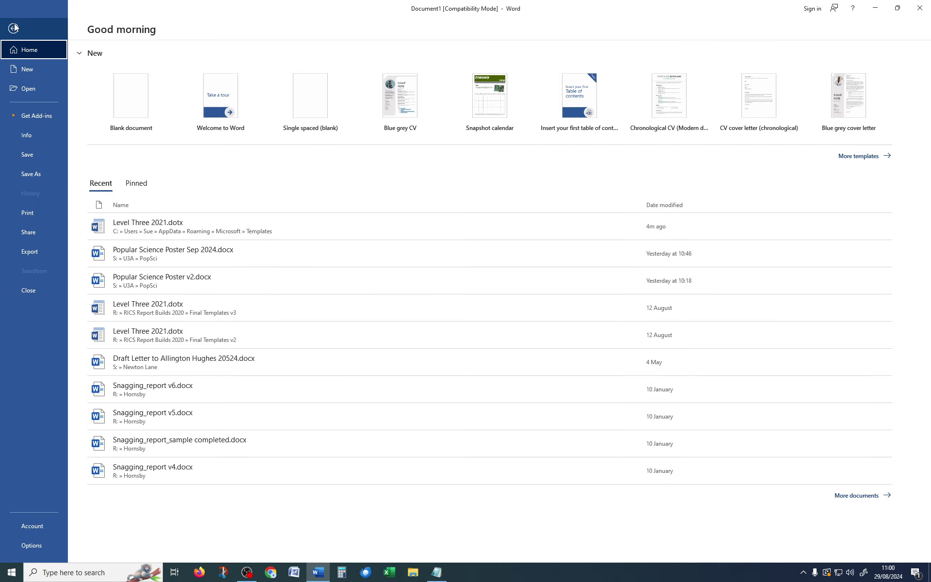
click(15, 89)
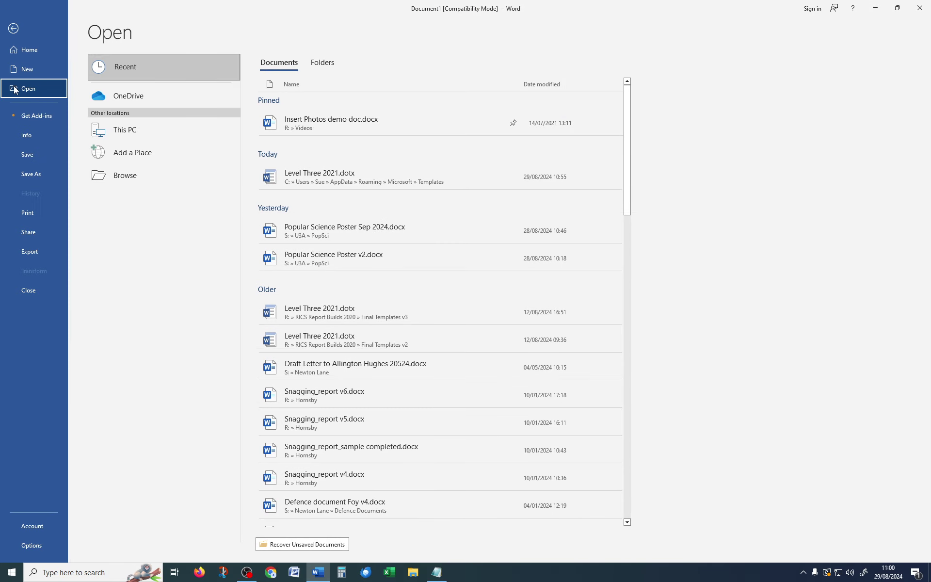
click(111, 176)
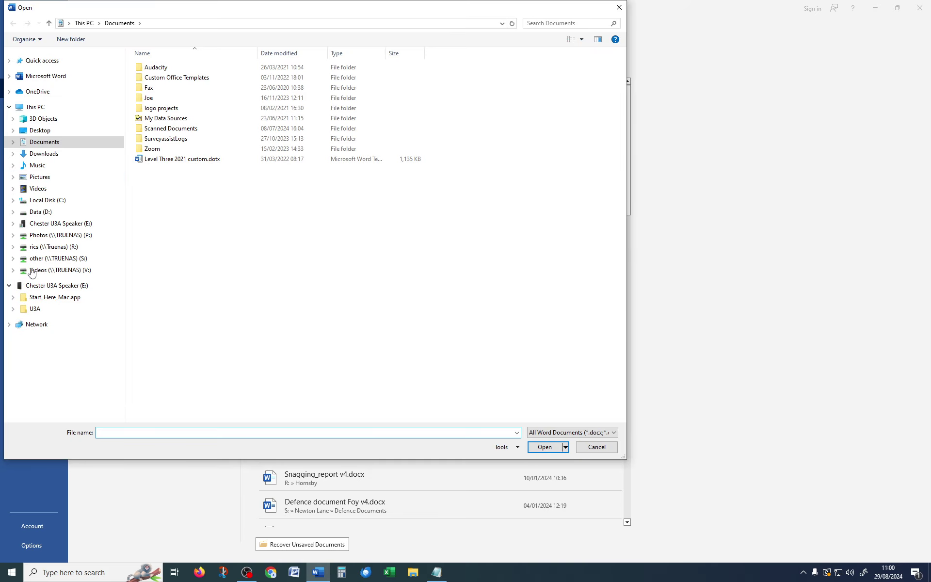
click(35, 201)
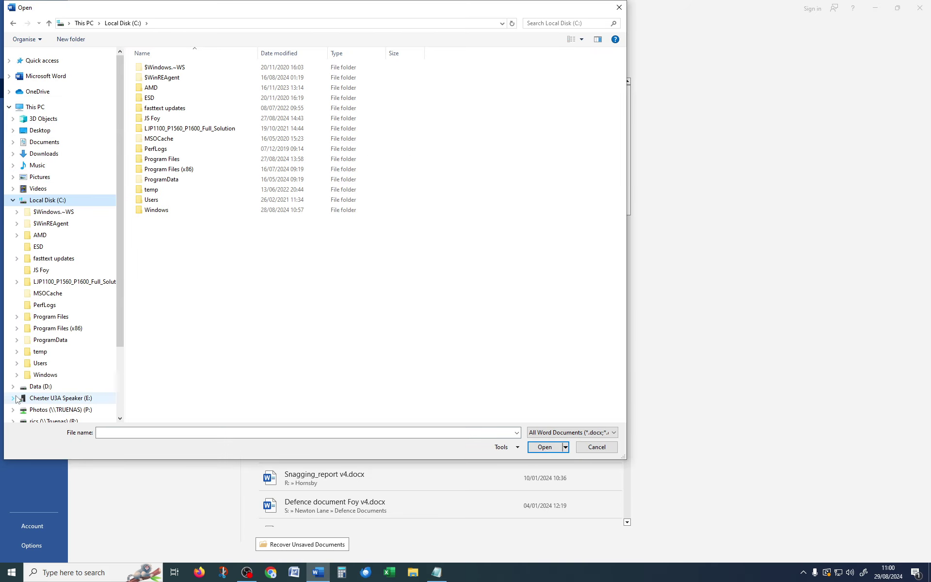
click(49, 367)
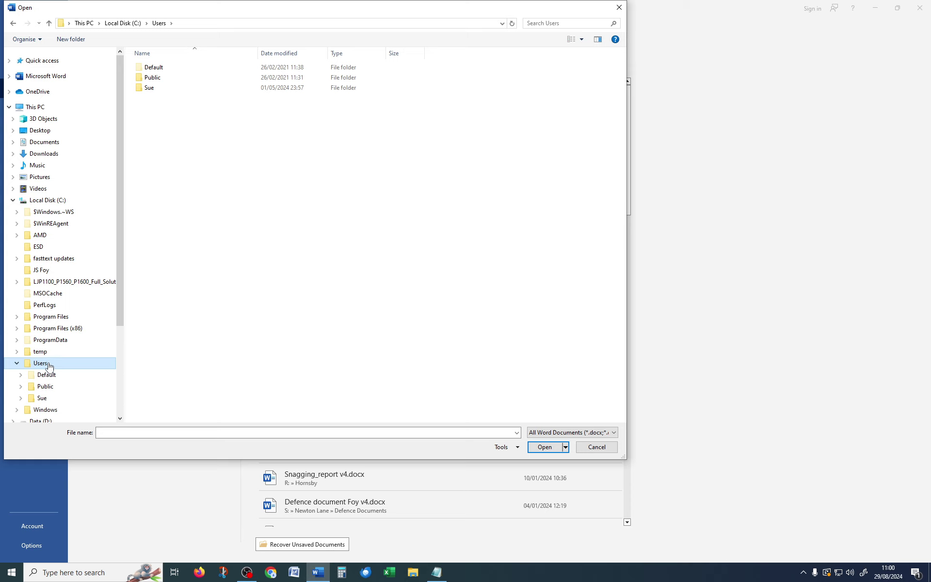
click(57, 398)
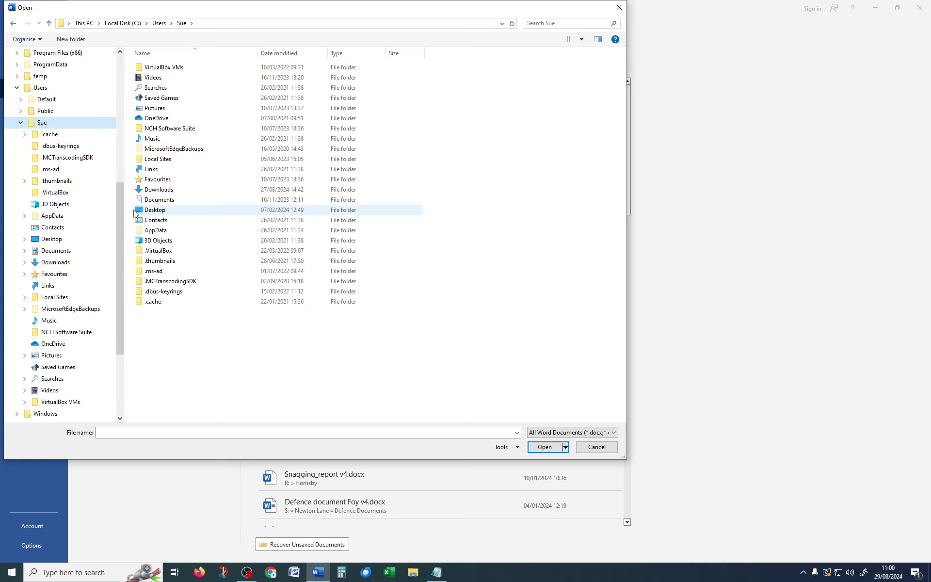
Navigate into AppData\Roaming\Microsoft\Templates and select Level Three 2021.dotx
click(154, 231)
double_click(155, 232)
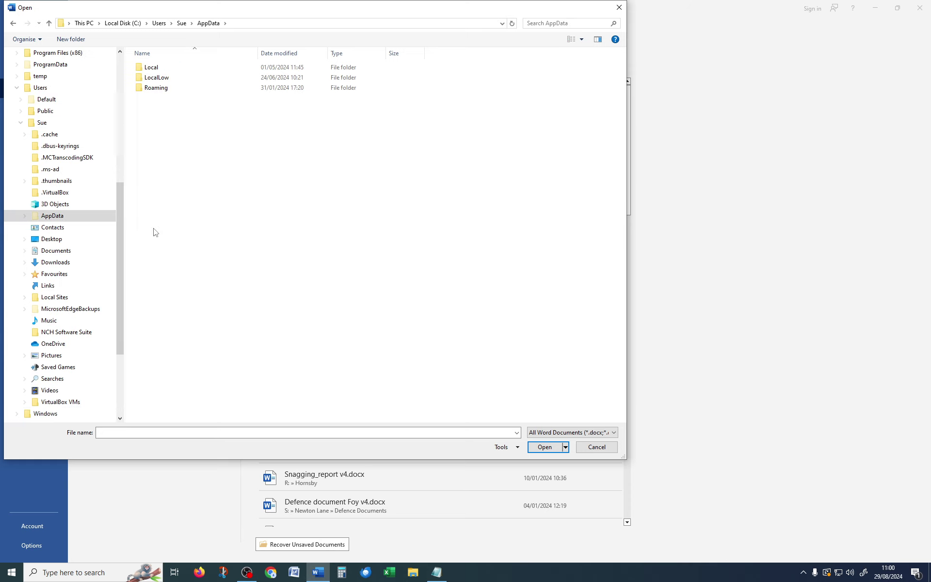
double_click(148, 90)
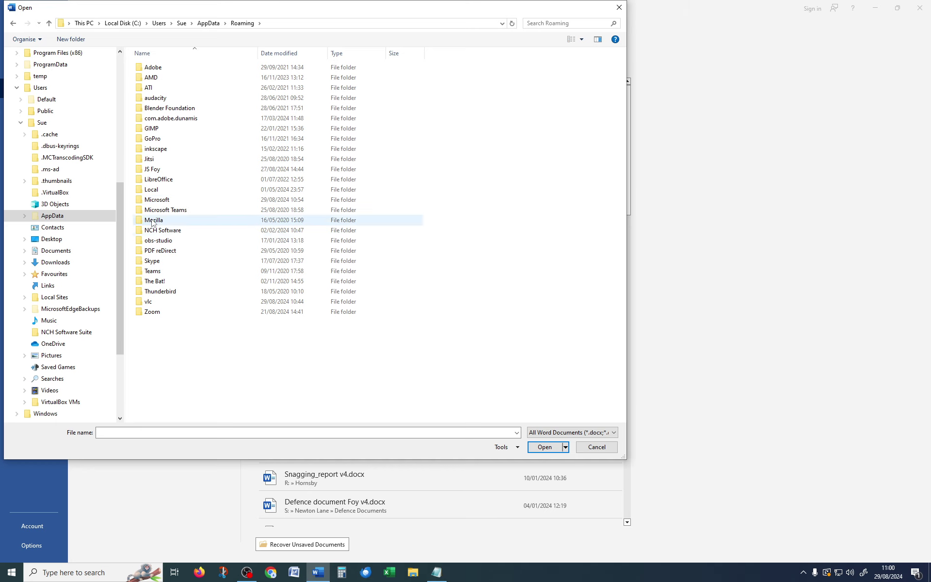
double_click(151, 200)
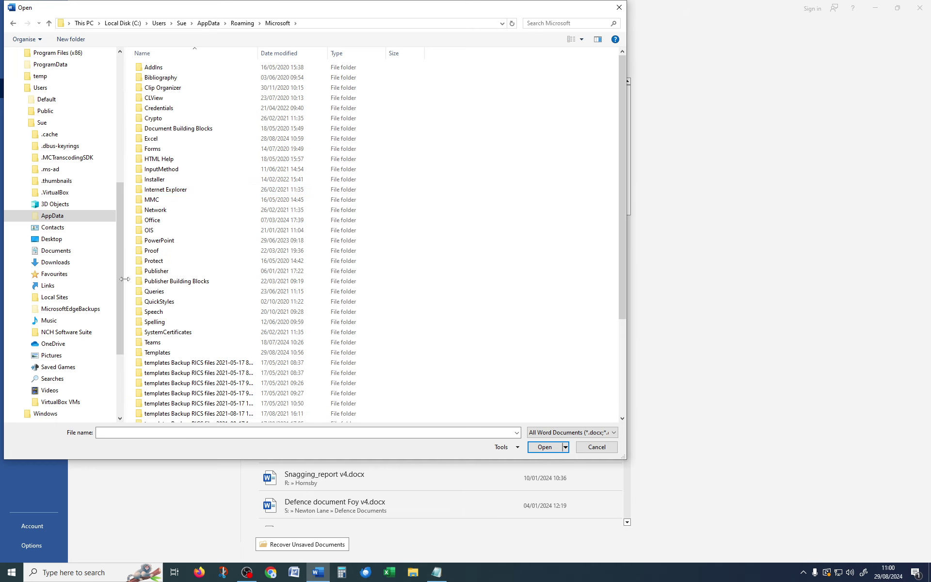
double_click(162, 352)
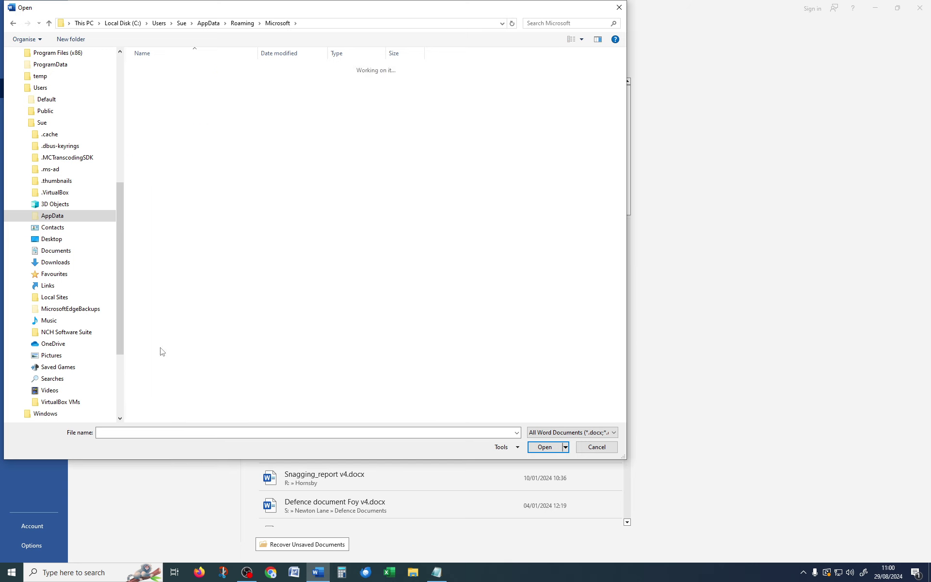
click(159, 129)
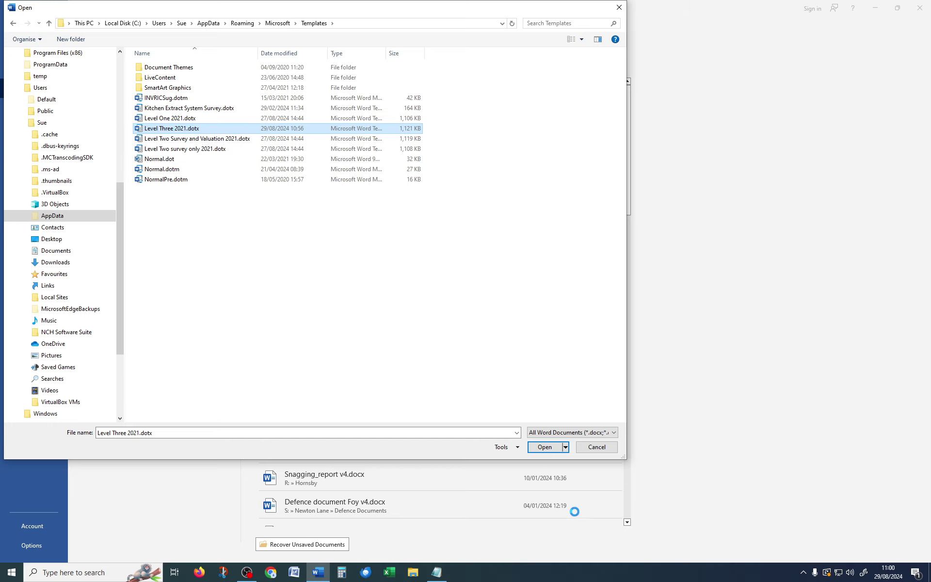
Open Level Three 2021.dotx and scroll past the Contents to page 4
click(537, 450)
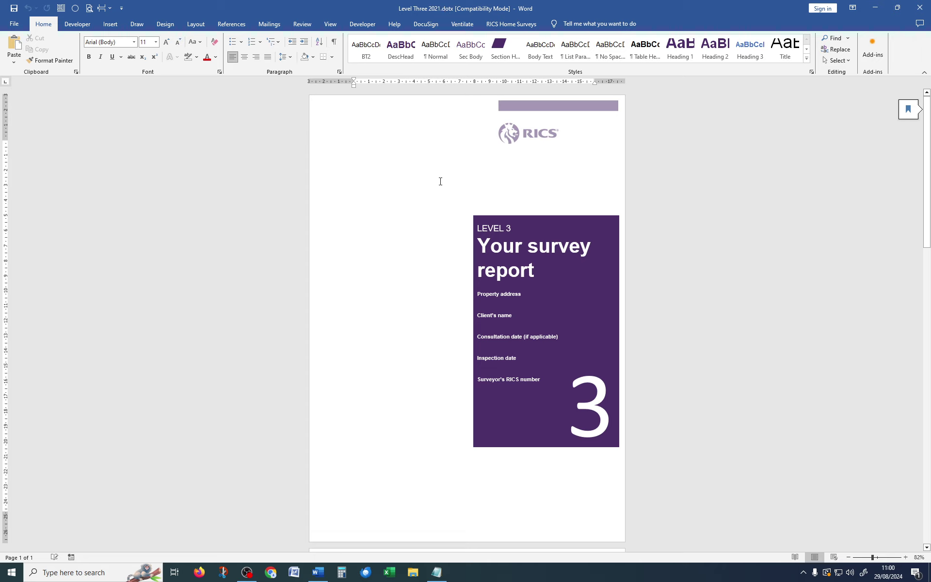
scroll(379, 252, down, 5)
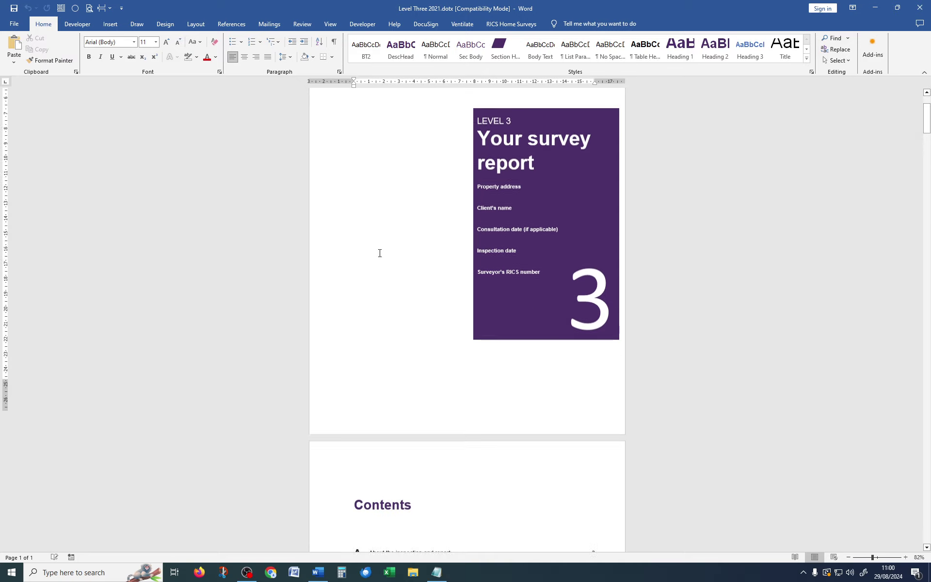
scroll(381, 252, down, 8)
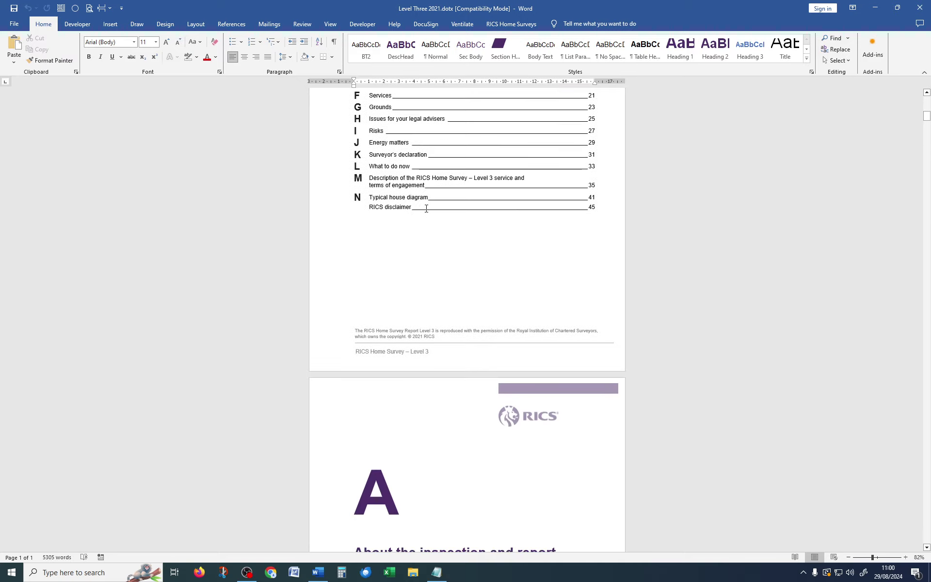
scroll(431, 206, down, 7)
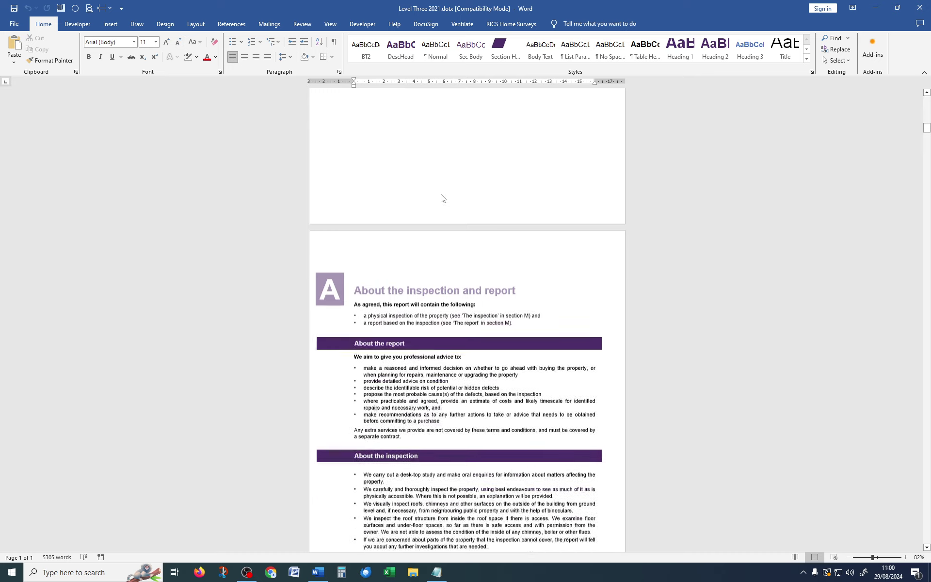
scroll(442, 197, down, 1)
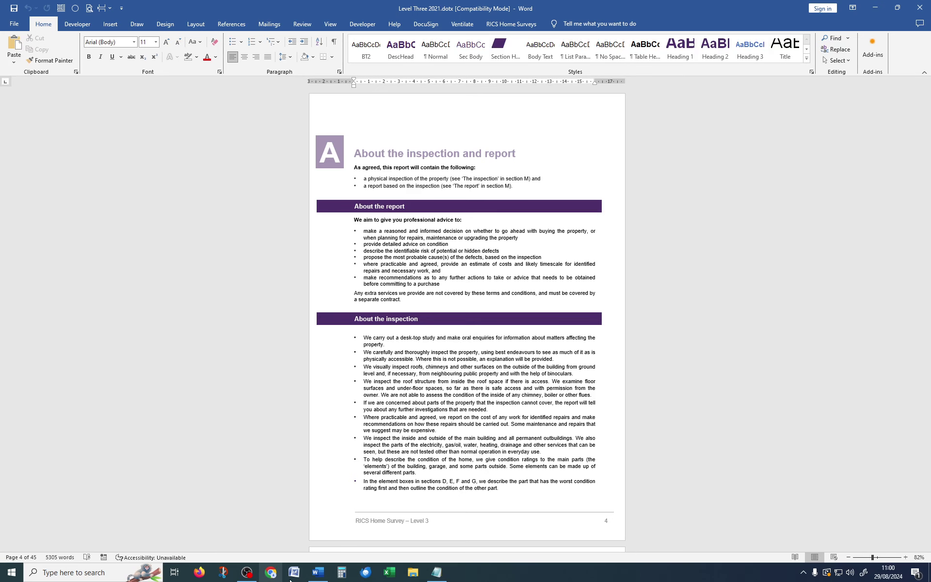
Paste 'reasonable efforts' from the Notepad note over 'best endeavours' in page 4's second bullet
click(436, 572)
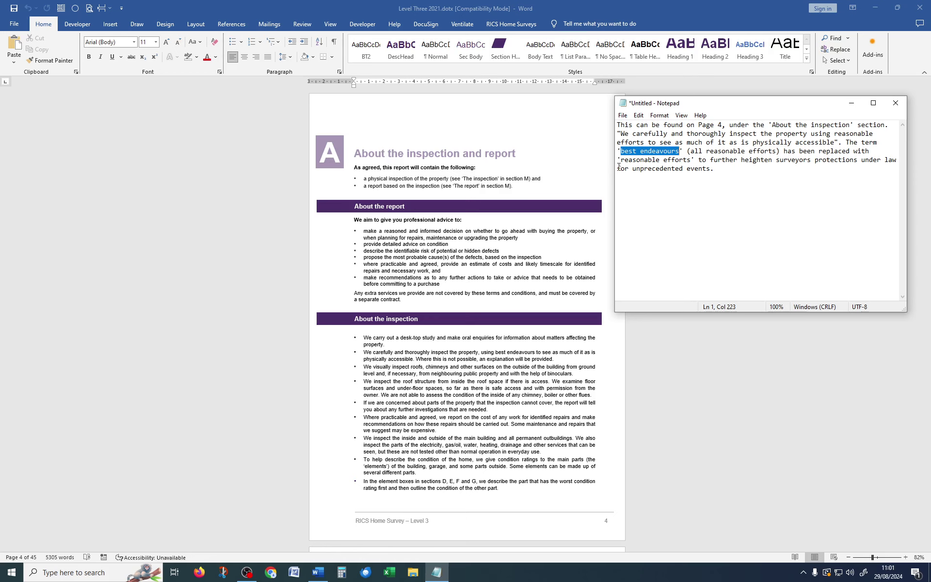
drag(621, 161, 686, 163)
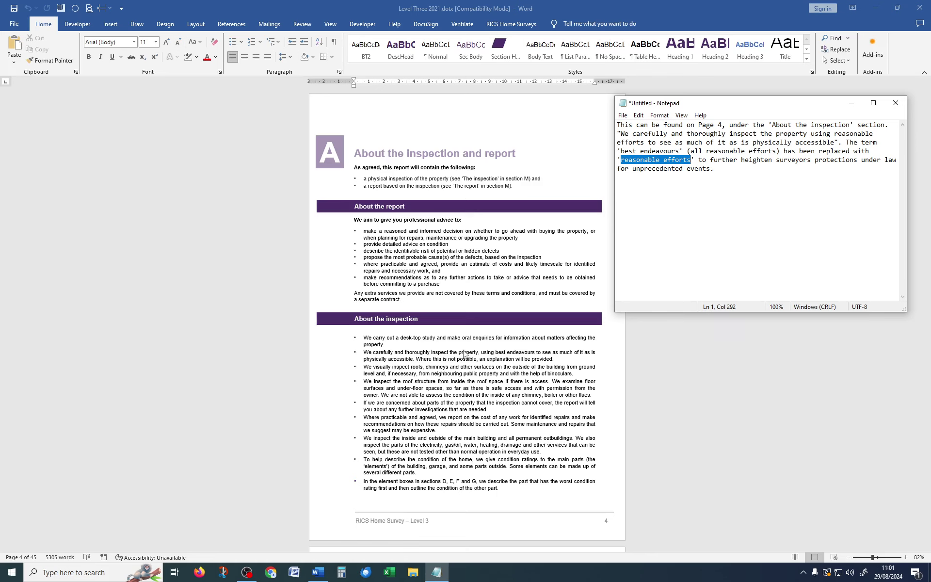
click(501, 353)
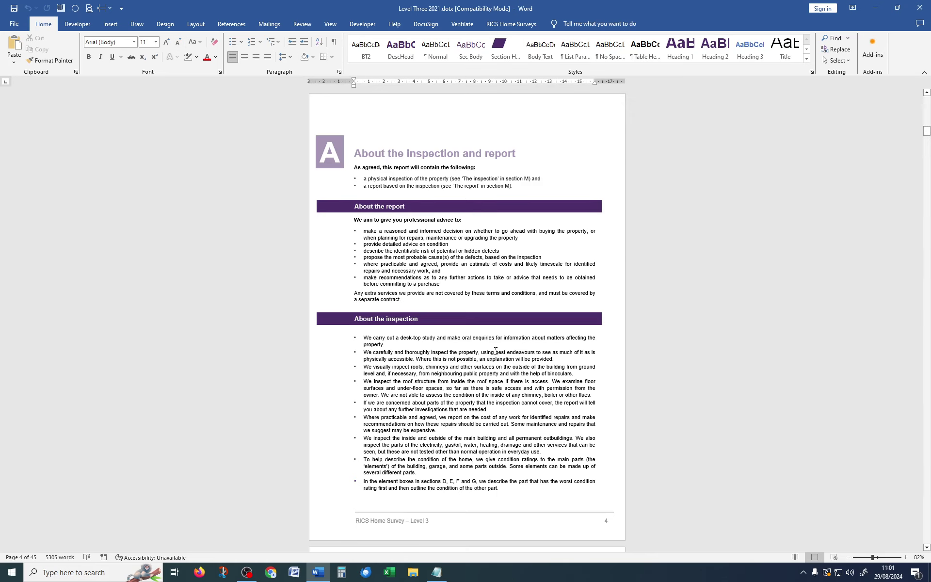
drag(499, 351, 523, 354)
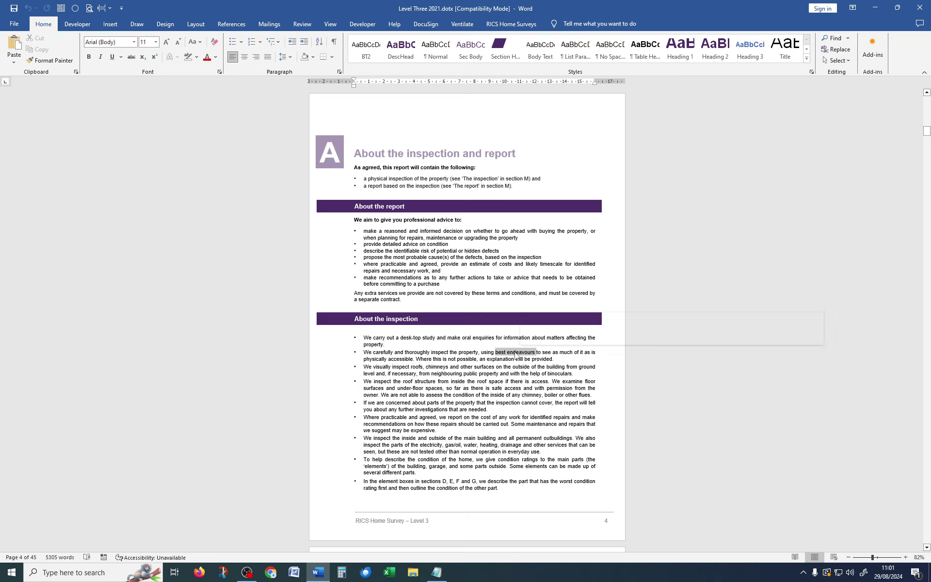
text(reasonable efforts)
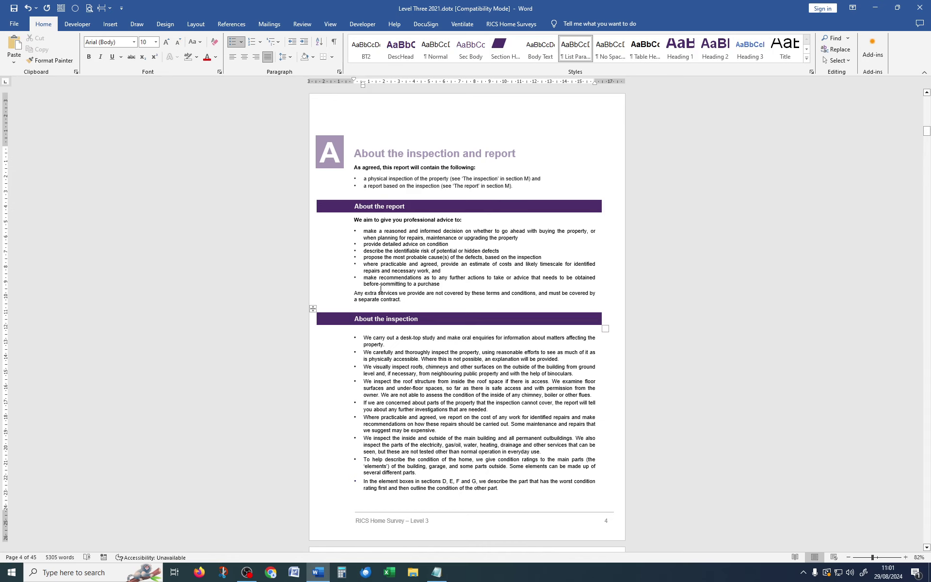
Save and close the edited Level Three 2021.dotx template, hide Notepad, and reopen Word on a blank document
click(920, 8)
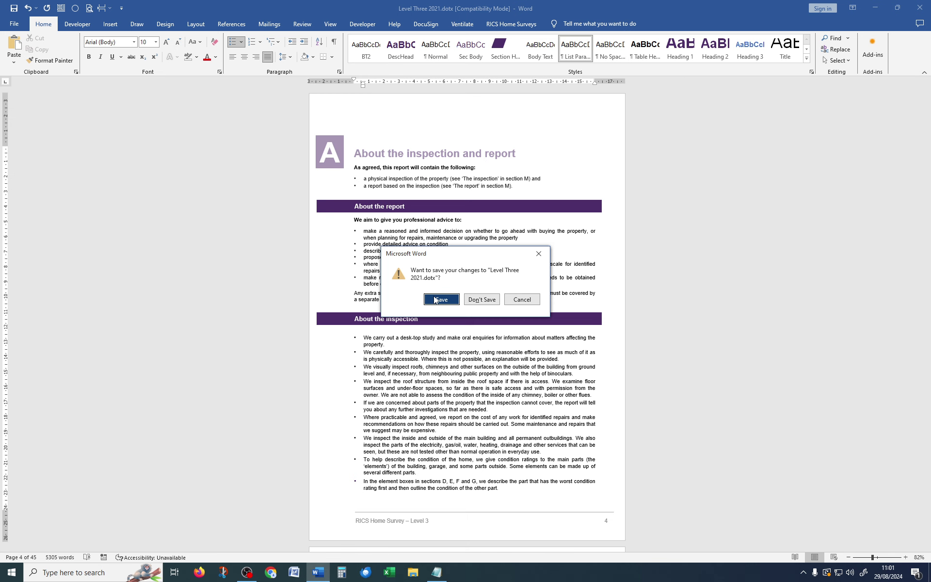
click(435, 300)
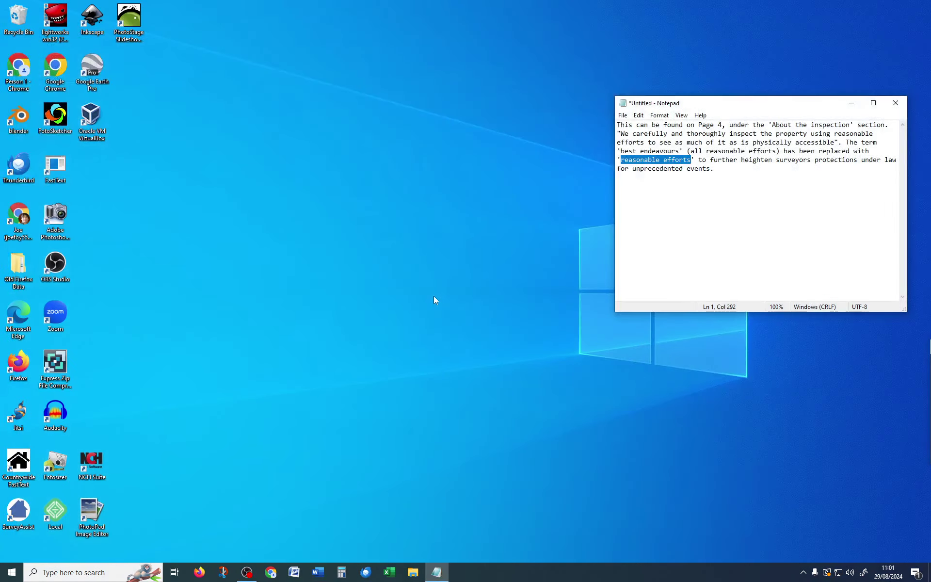
click(864, 102)
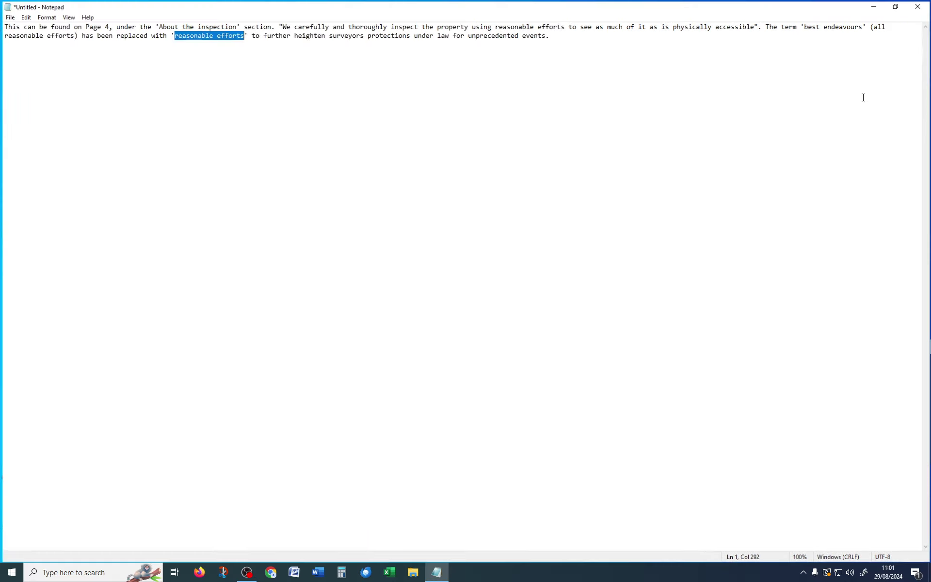
click(903, 4)
click(851, 103)
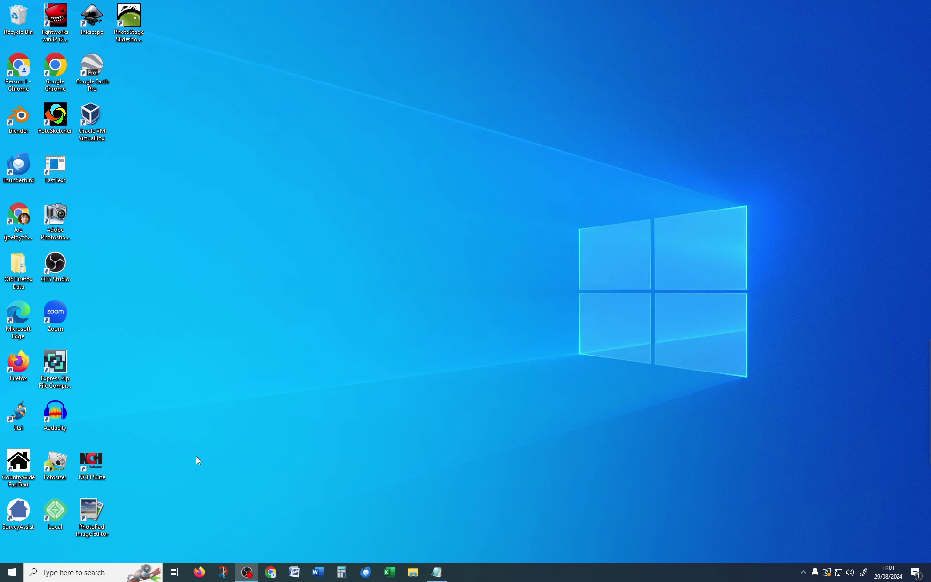
click(318, 572)
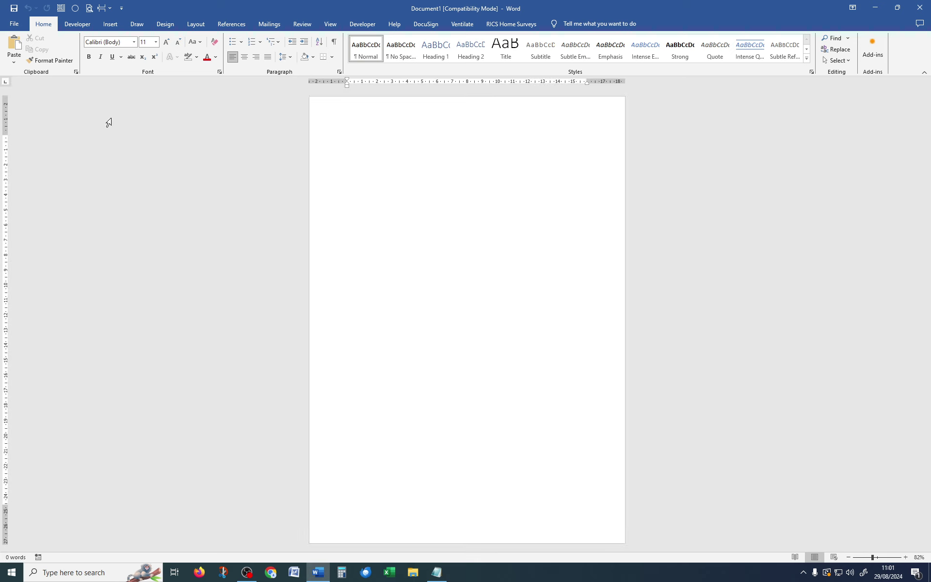
Create a new Level 3 (Survey) report from the RICS Home Surveys tab, skipping the survey details
click(511, 24)
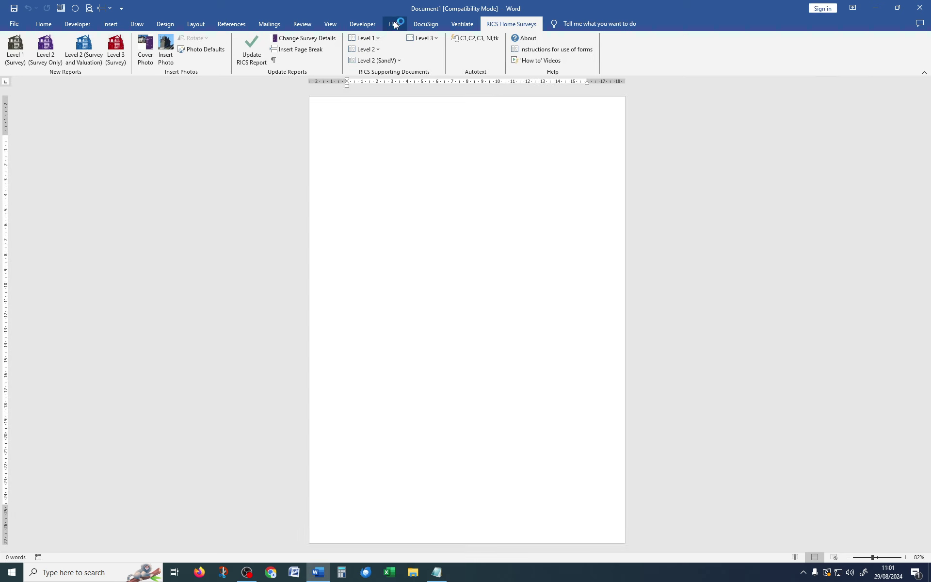
click(114, 55)
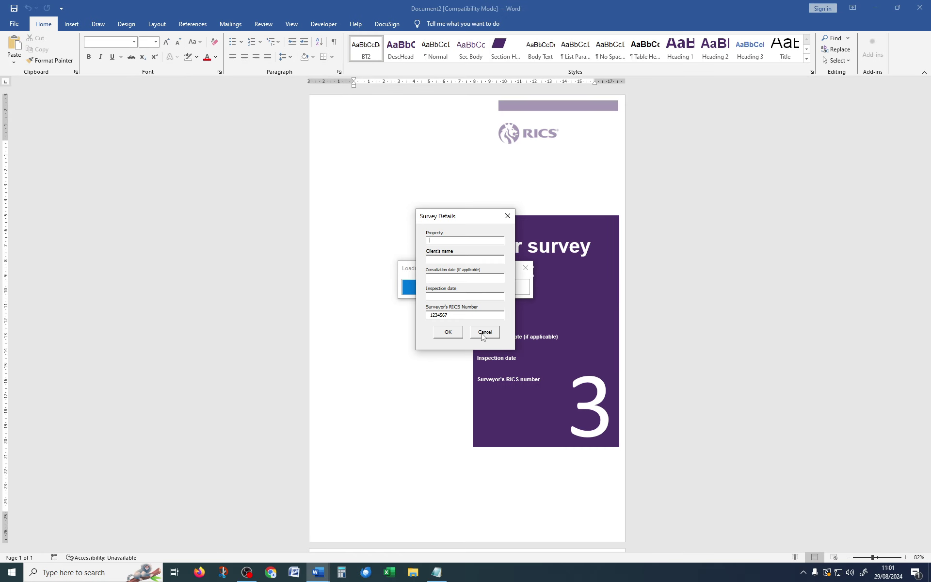
click(484, 333)
Check that the page 4 inspection bullet now reads 'reasonable efforts'
scroll(436, 307, down, 10)
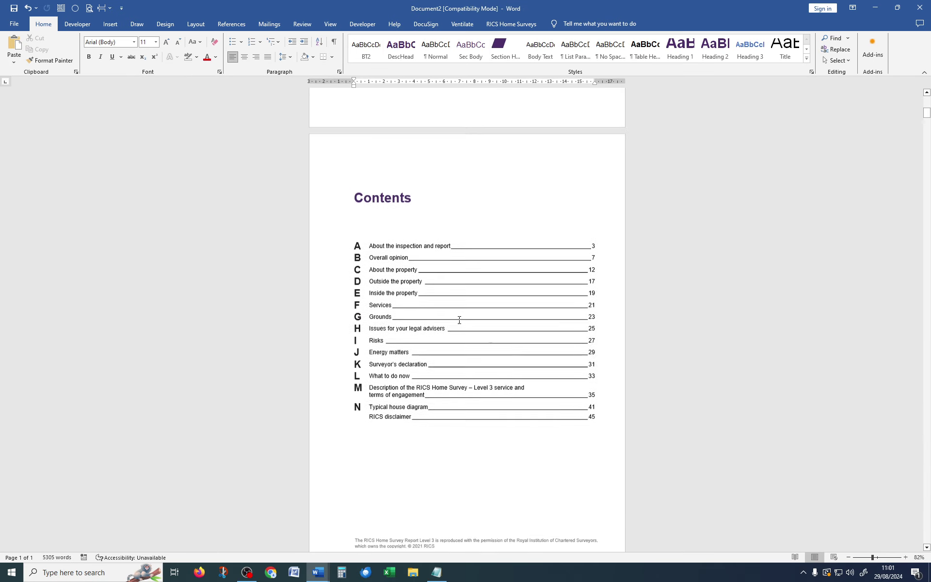
scroll(459, 320, down, 15)
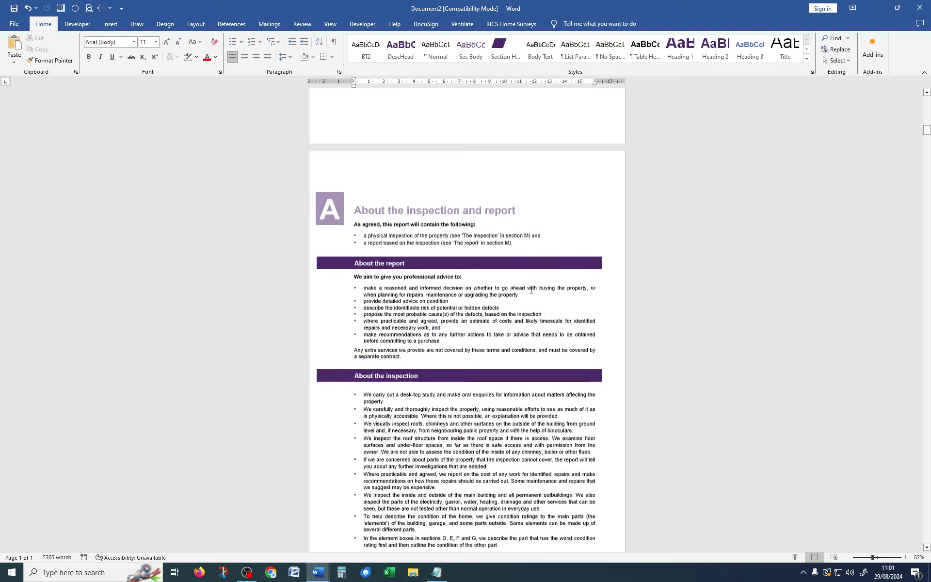
scroll(531, 290, down, 4)
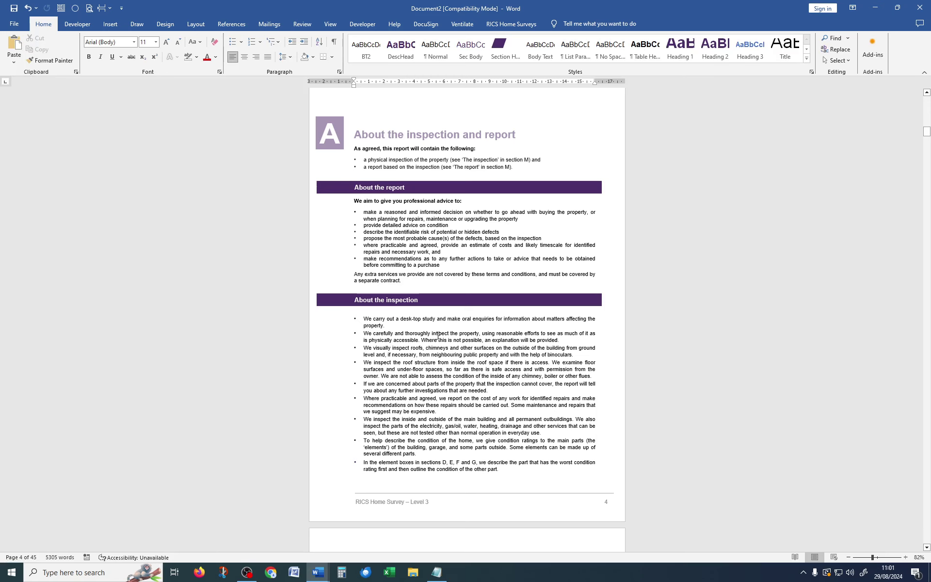
click(499, 334)
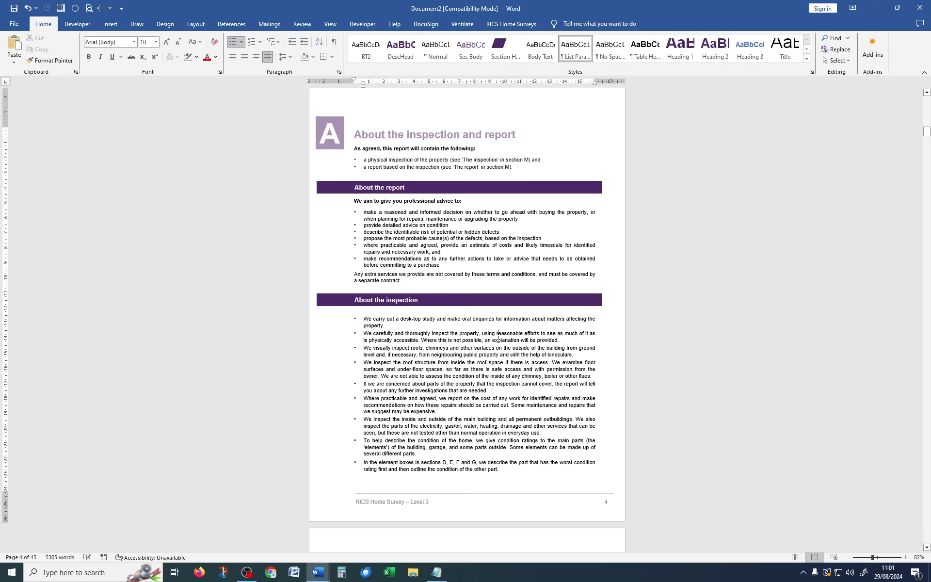